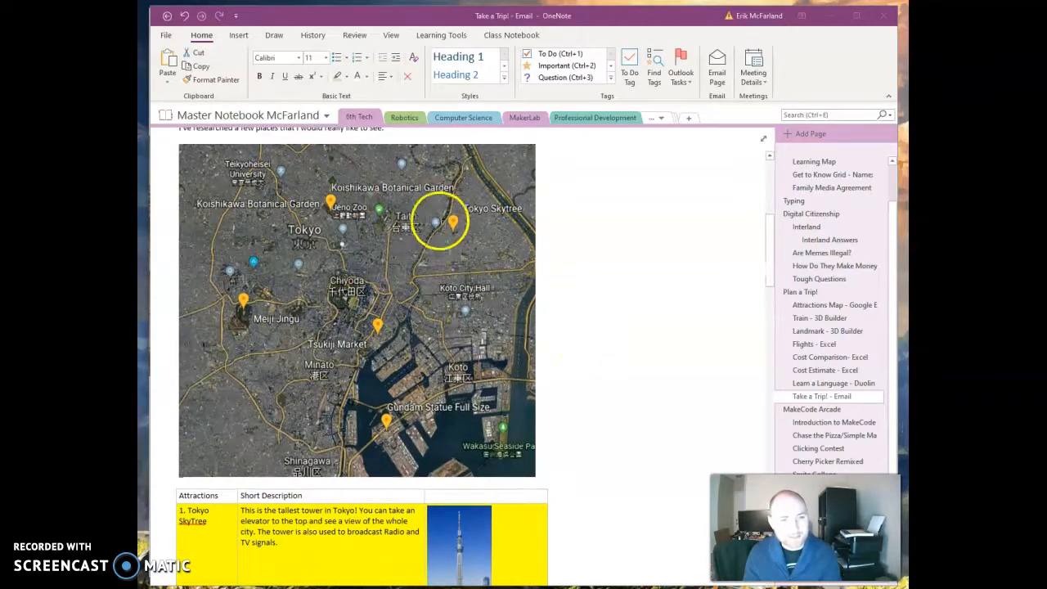
# Review the example attractions table on the Take a Trip page, then open the Attractions Map - Google Earth page.
pyautogui.scroll(-10, 353, 344)
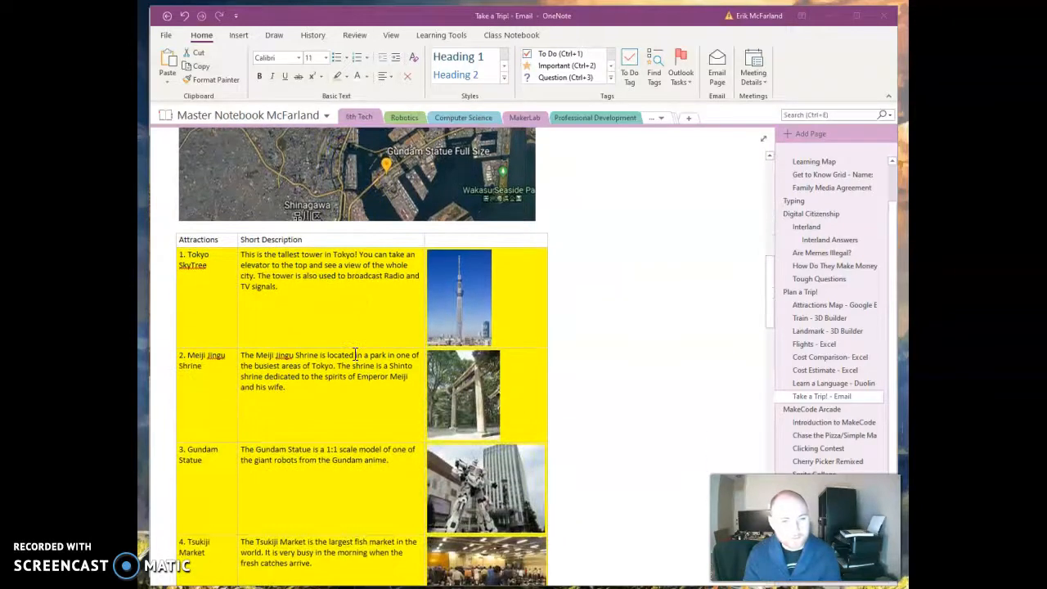
pyautogui.scroll(2, 355, 350)
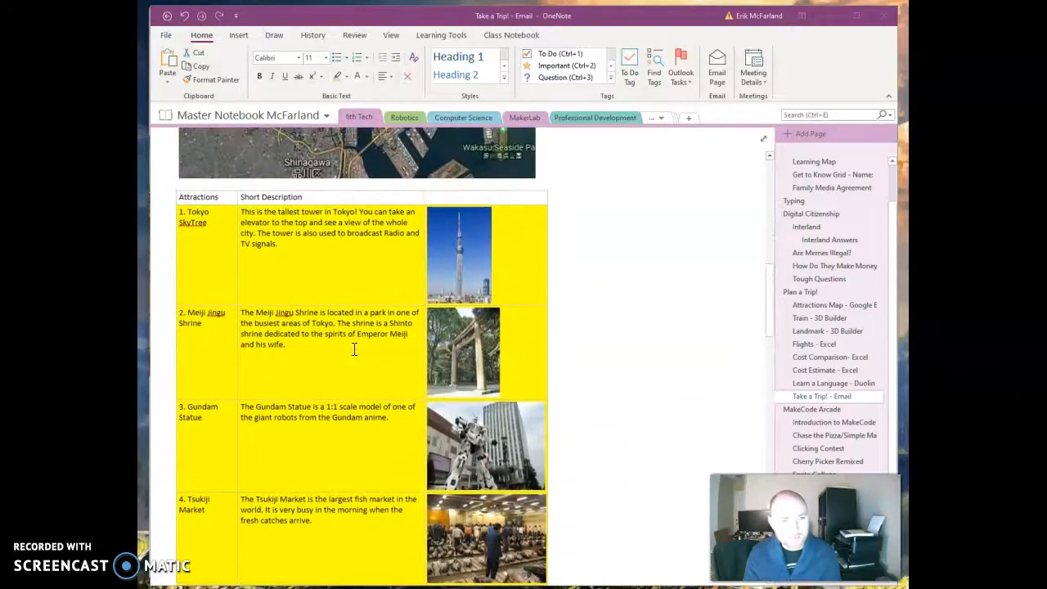
pyautogui.scroll(-3, 213, 244)
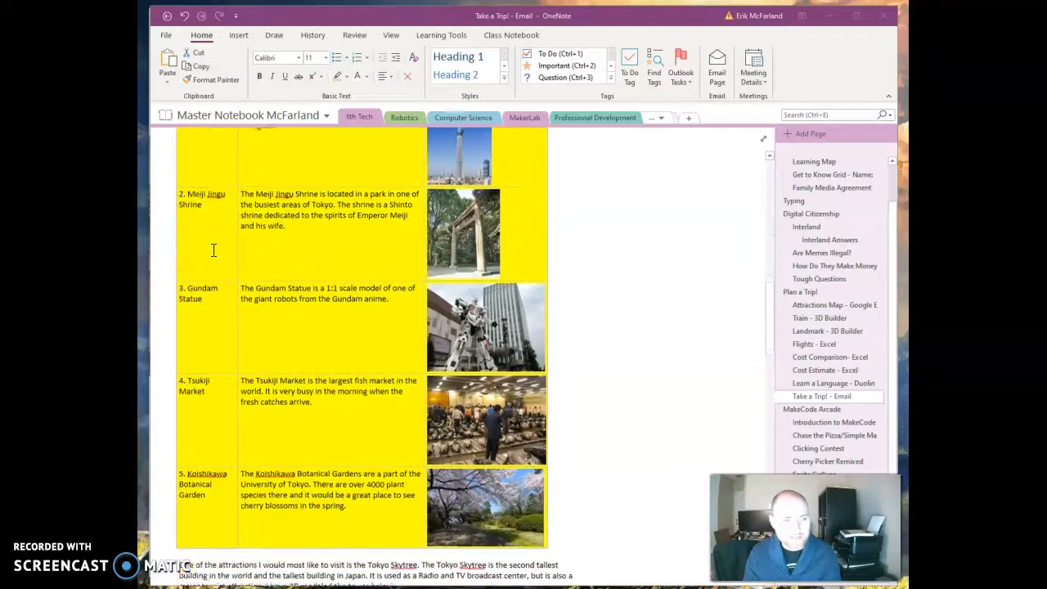
pyautogui.scroll(3, 329, 486)
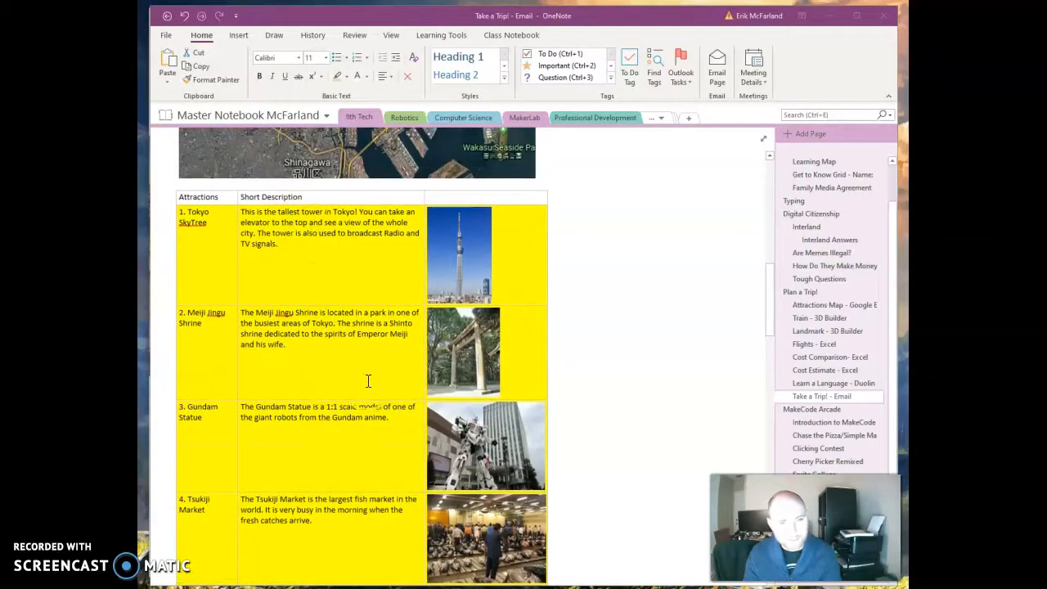
pyautogui.scroll(-6, 477, 307)
pyautogui.scroll(4, 477, 306)
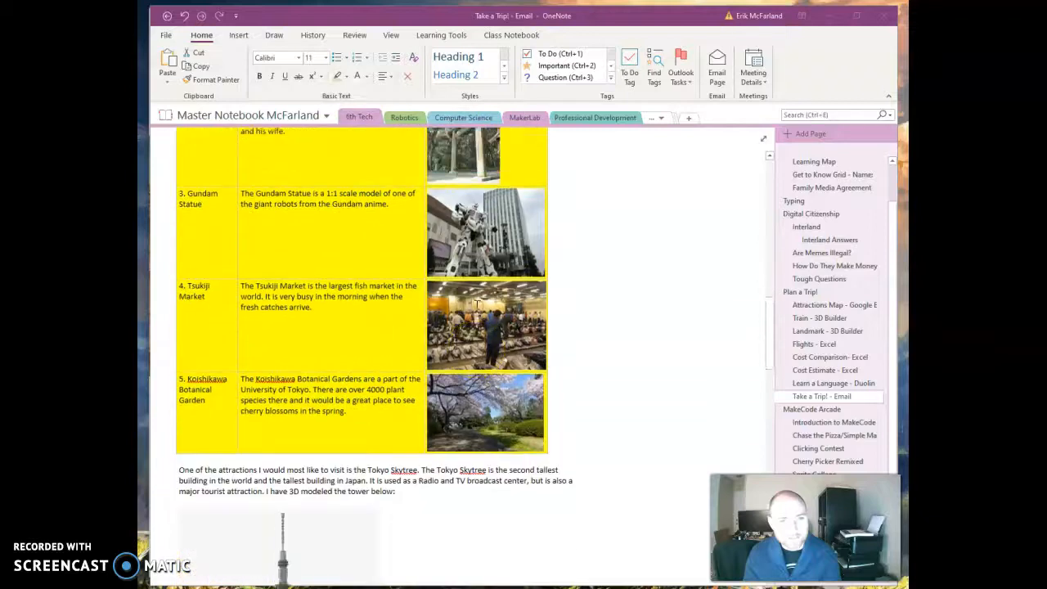
pyautogui.click(810, 306)
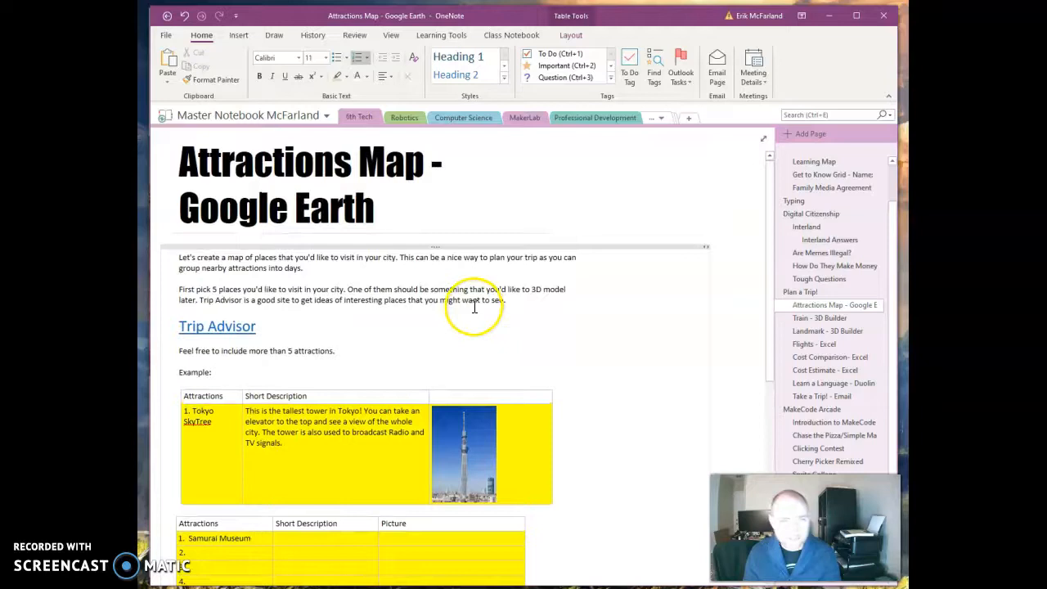
# Clear the Samurai Museum entry from the first row of the attractions table.
pyautogui.scroll(-3, 455, 314)
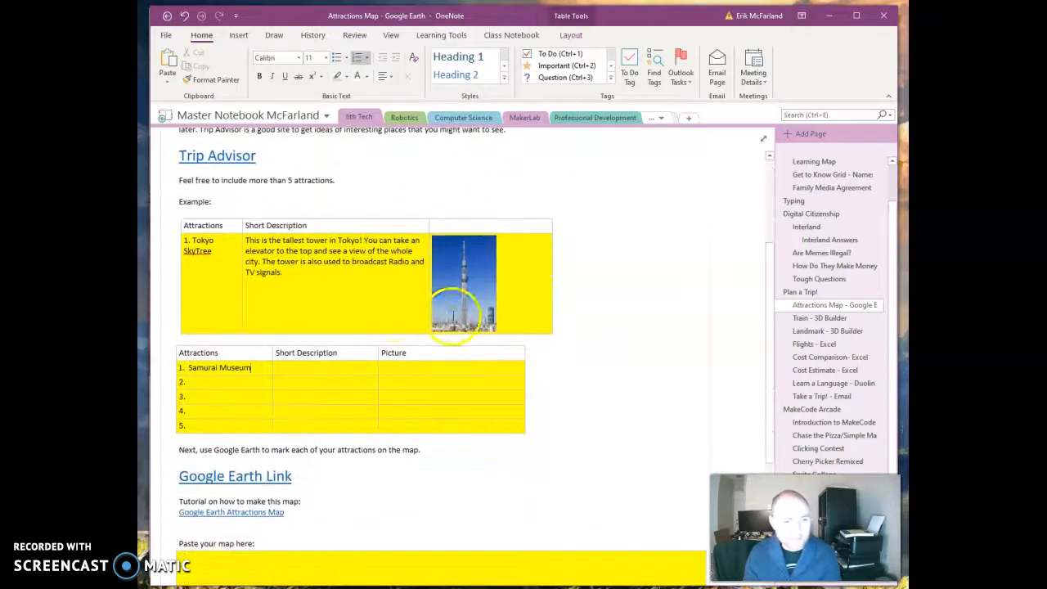
pyautogui.moveTo(237, 367); pyautogui.dragTo(150, 361)
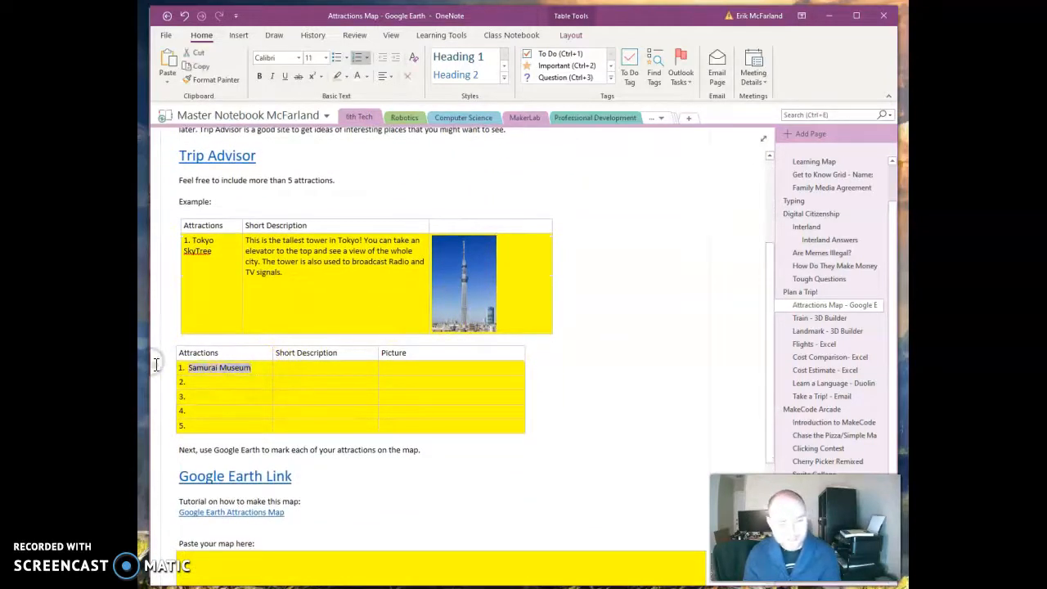
pyautogui.press('Delete')
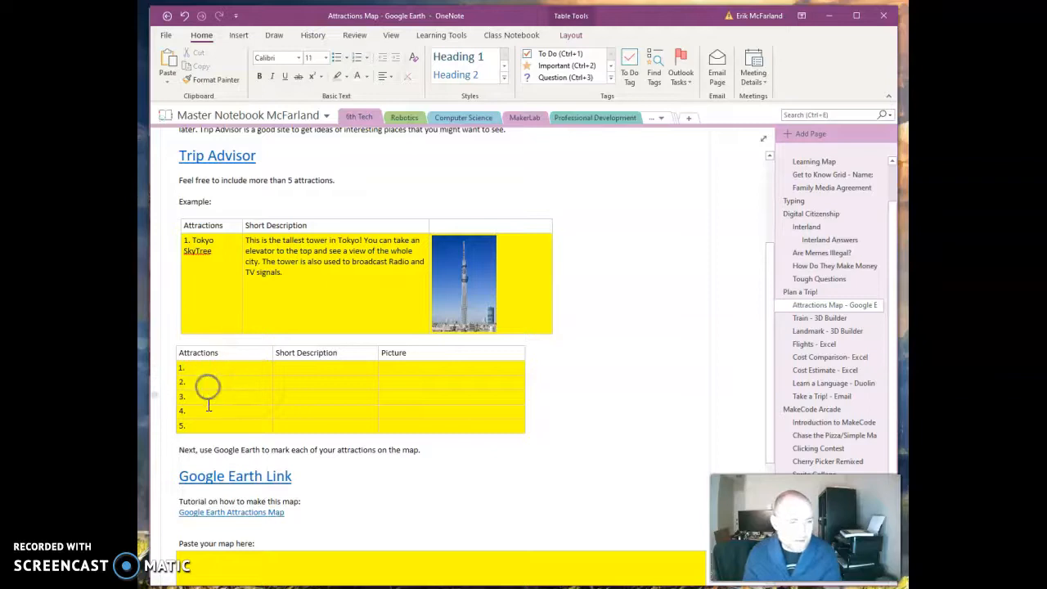
pyautogui.click(216, 373)
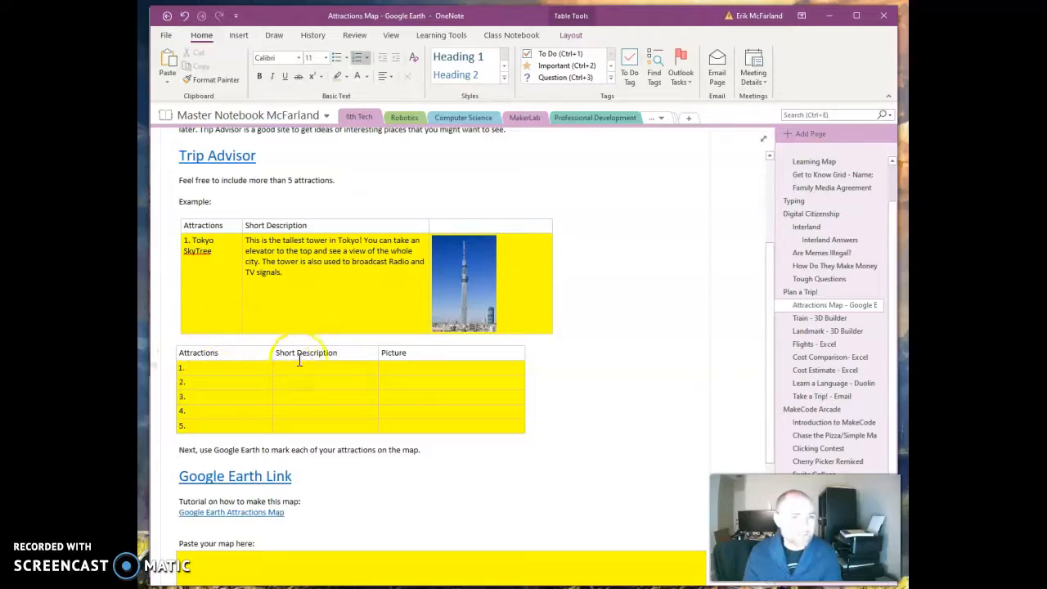
# Follow the Trip Advisor link and search its things-to-do finder for Tokyo, choosing Tokyo, Tokyo Prefecture, Japan.
pyautogui.scroll(1, 286, 358)
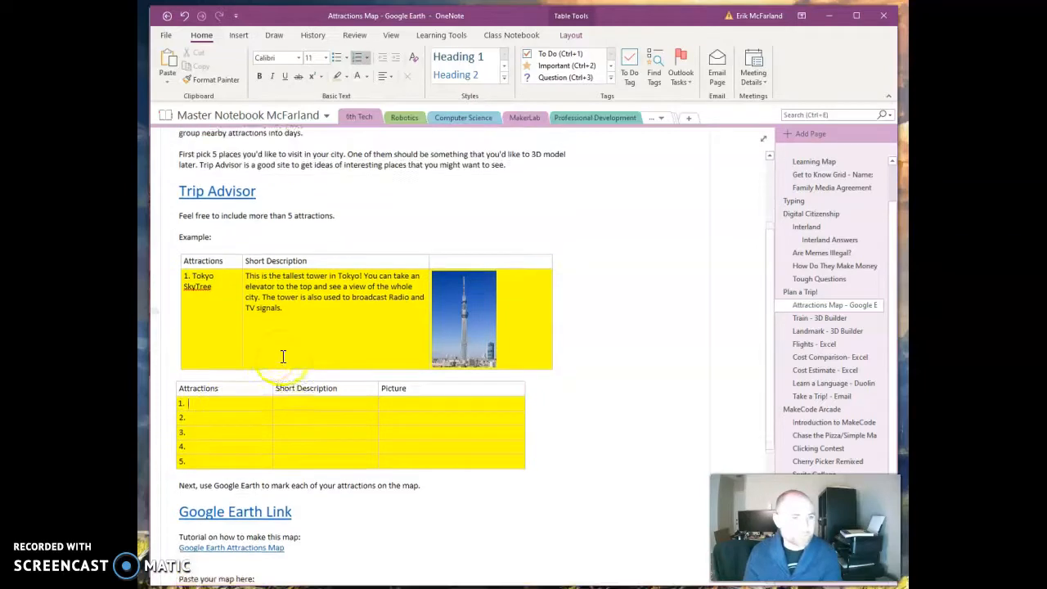
pyautogui.click(190, 200)
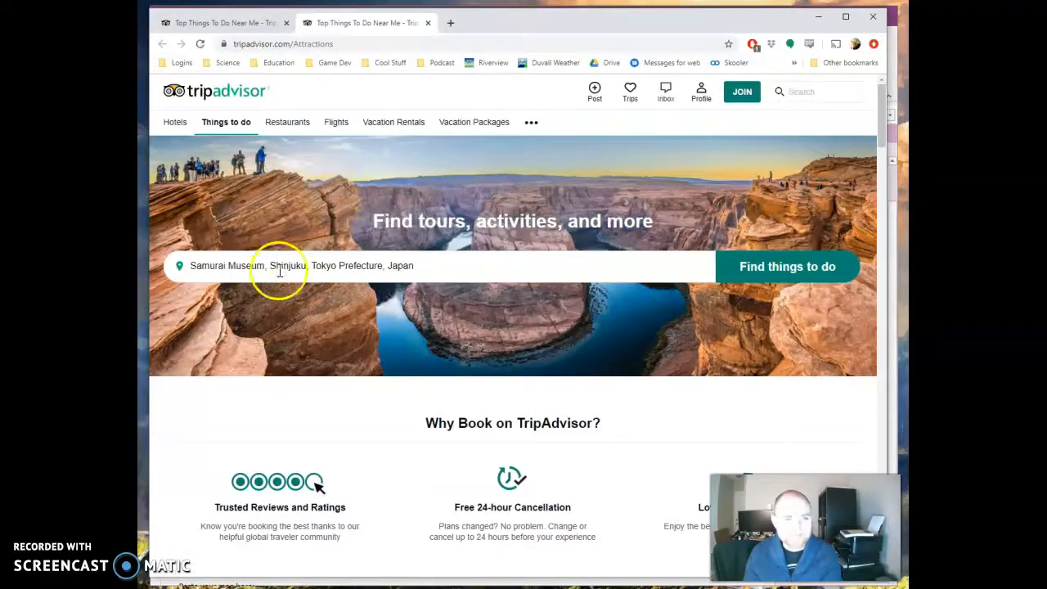
pyautogui.moveTo(418, 266); pyautogui.dragTo(180, 274)
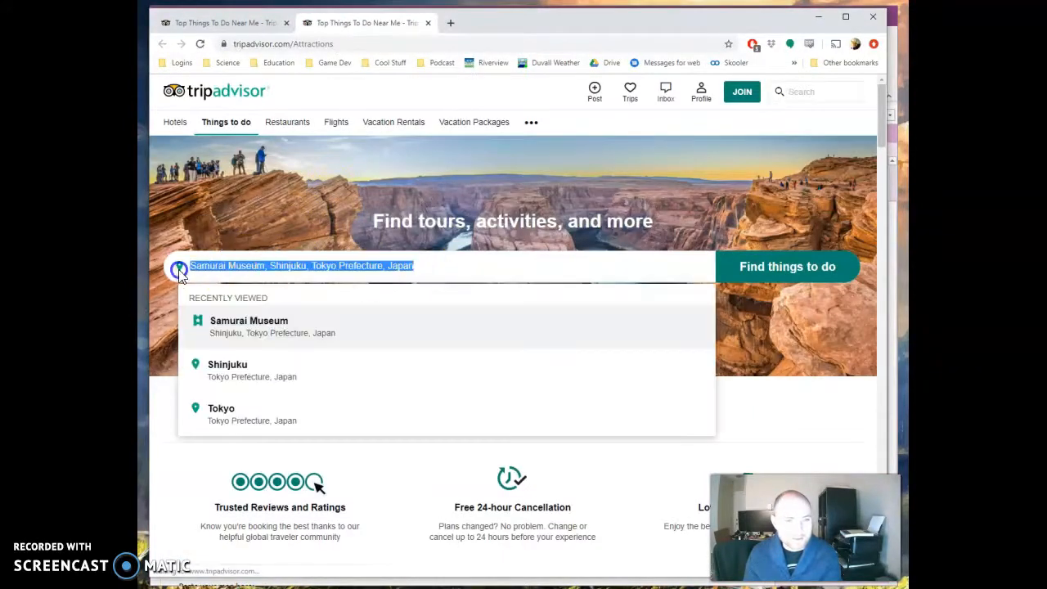
pyautogui.press('BackSpace')
pyautogui.write('Tokyo')
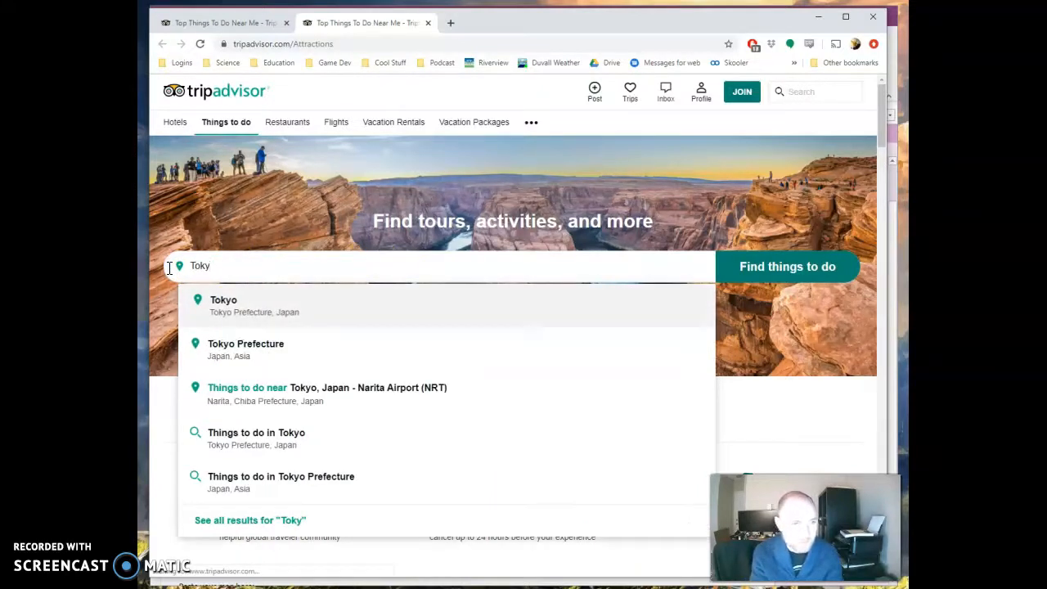
pyautogui.click(221, 302)
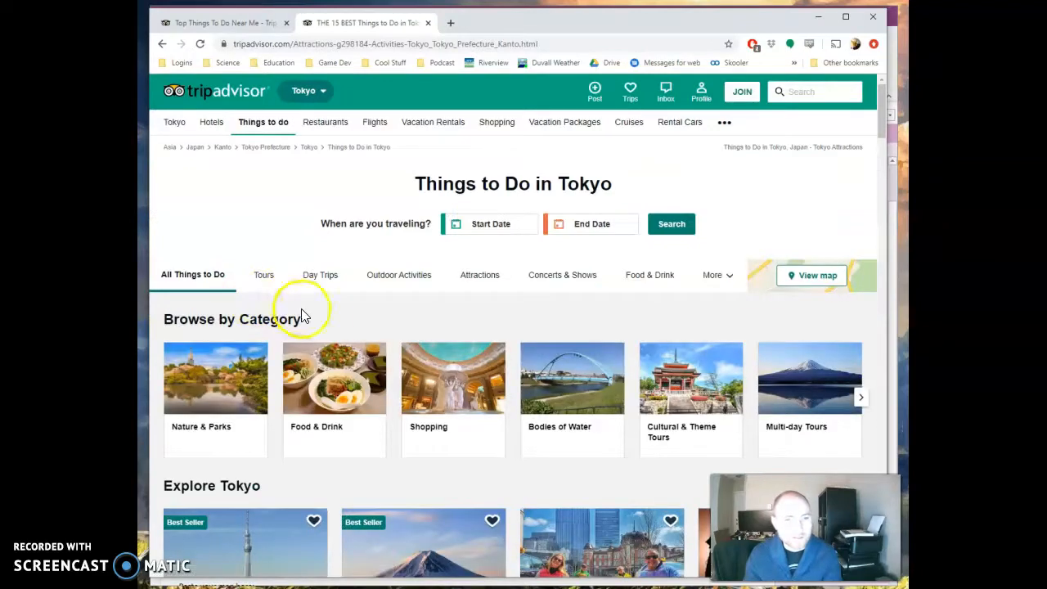
# Browse the Things to Do in Tokyo page and its Top Attractions in Tokyo list.
pyautogui.scroll(-4, 374, 336)
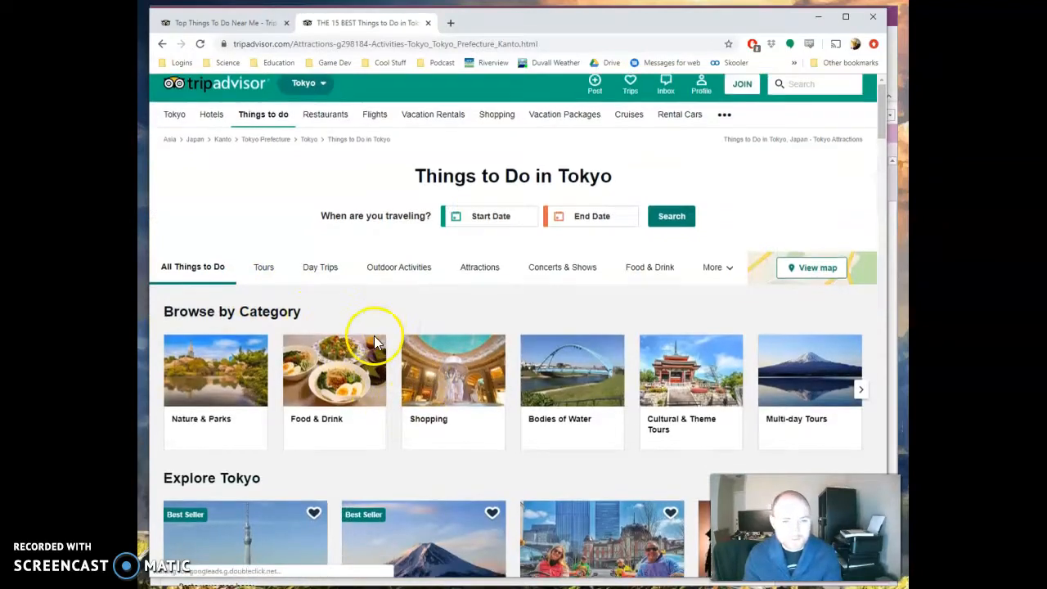
pyautogui.scroll(-5, 375, 344)
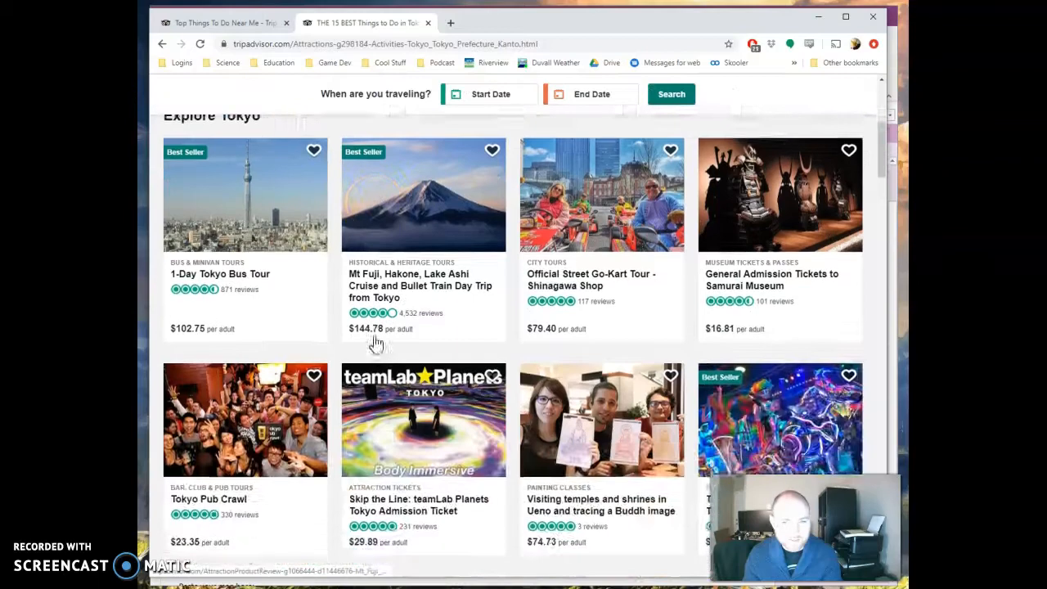
pyautogui.scroll(-2, 375, 344)
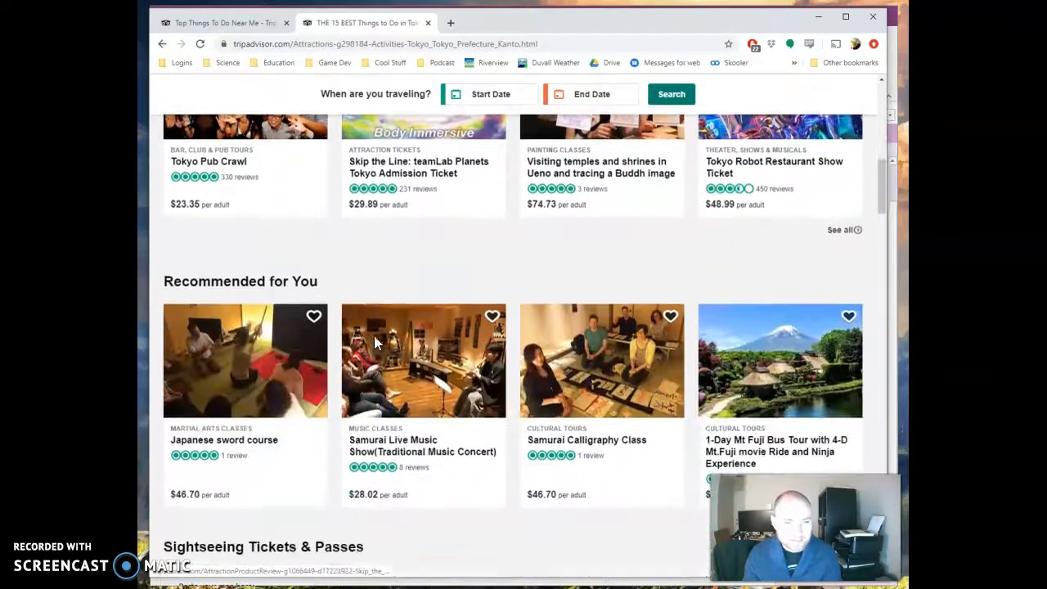
pyautogui.scroll(-4, 374, 343)
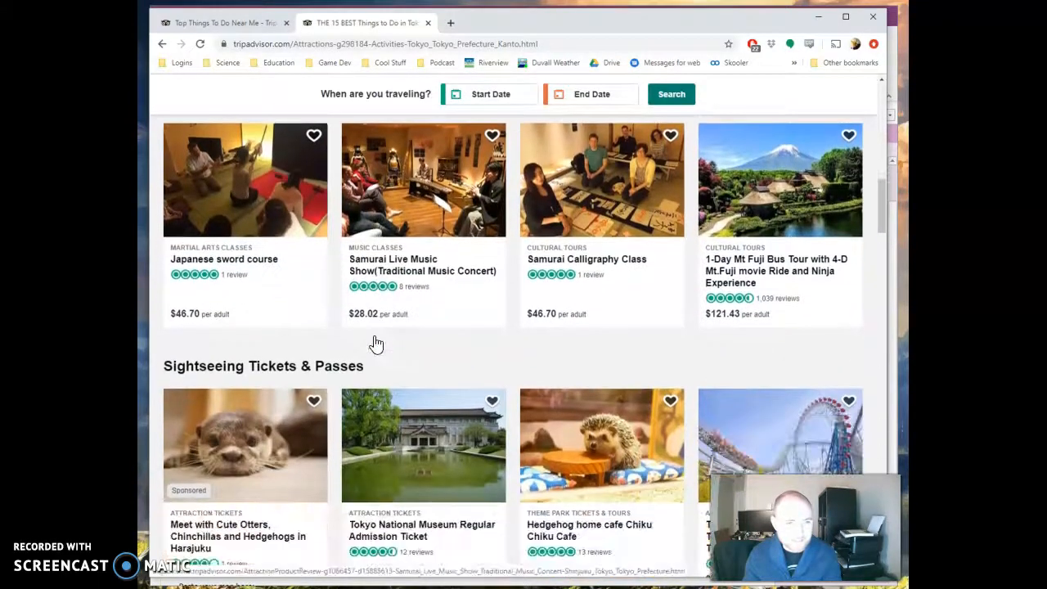
pyautogui.scroll(-4, 374, 344)
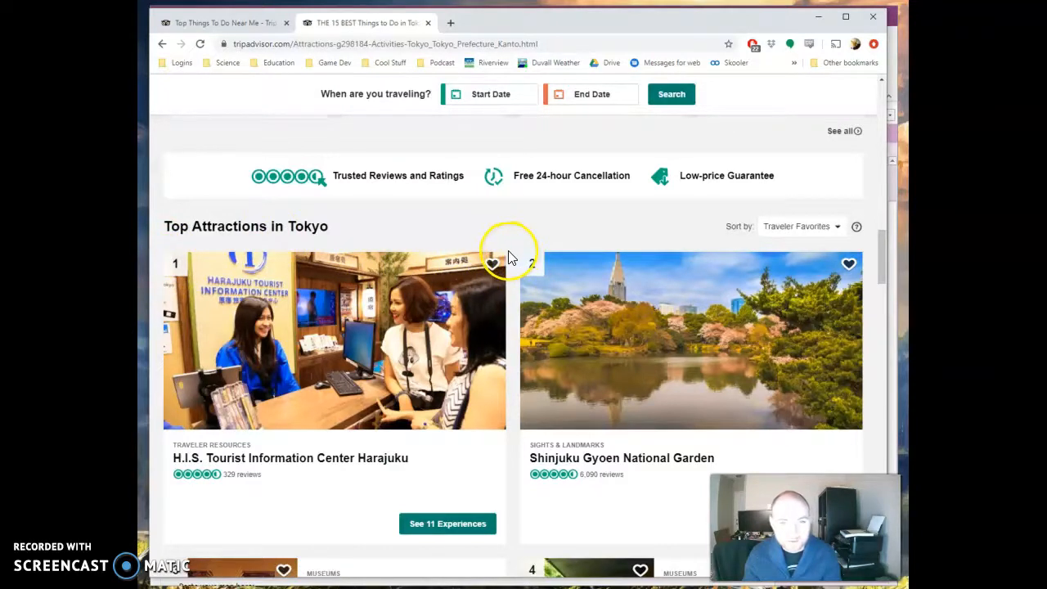
pyautogui.scroll(-2, 507, 258)
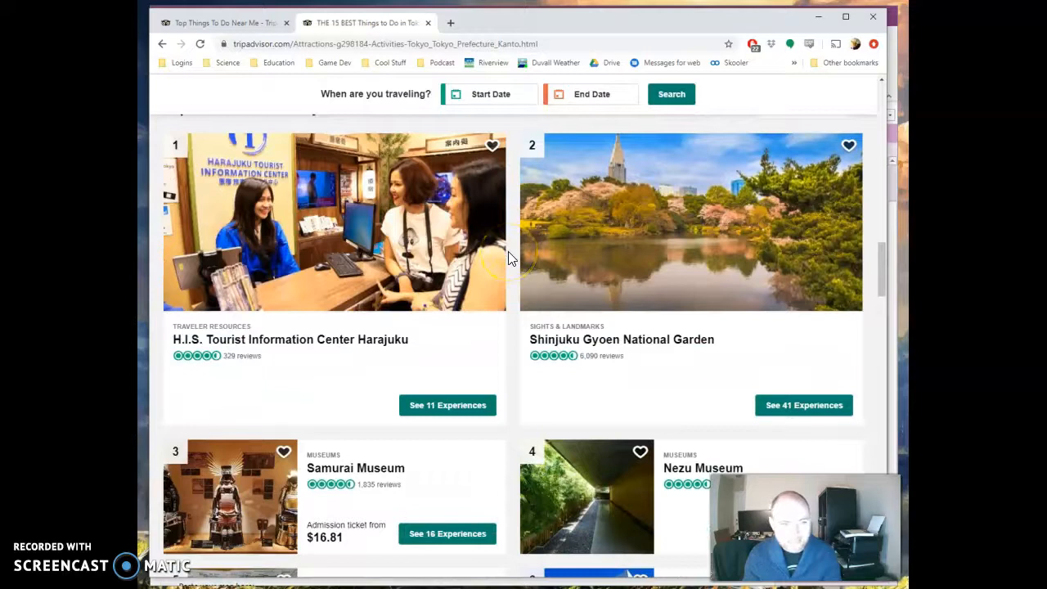
pyautogui.scroll(-1, 518, 405)
pyautogui.scroll(1, 515, 409)
pyautogui.scroll(1, 514, 413)
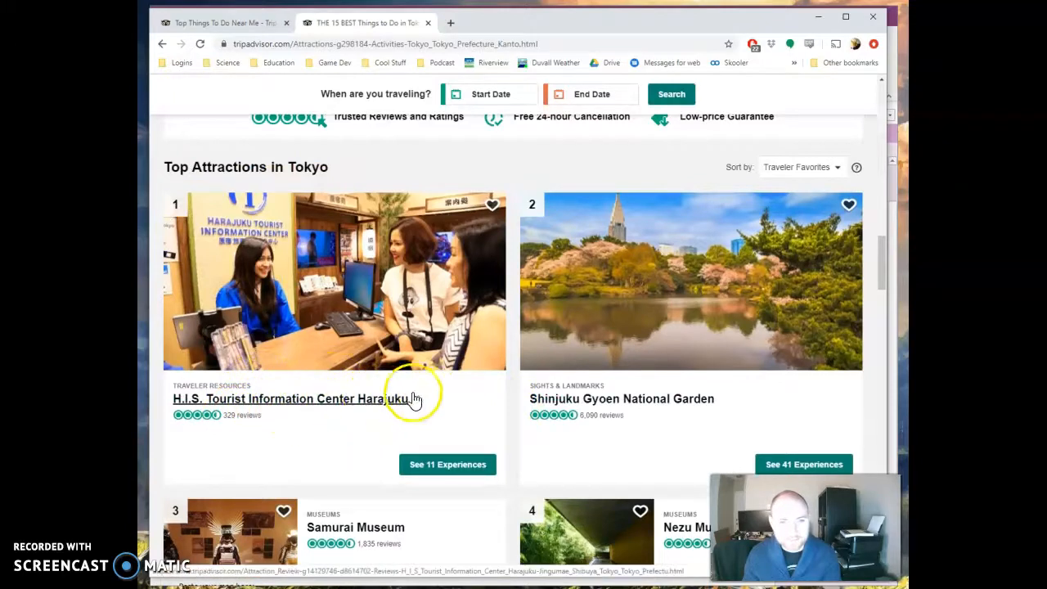
pyautogui.scroll(-2, 517, 385)
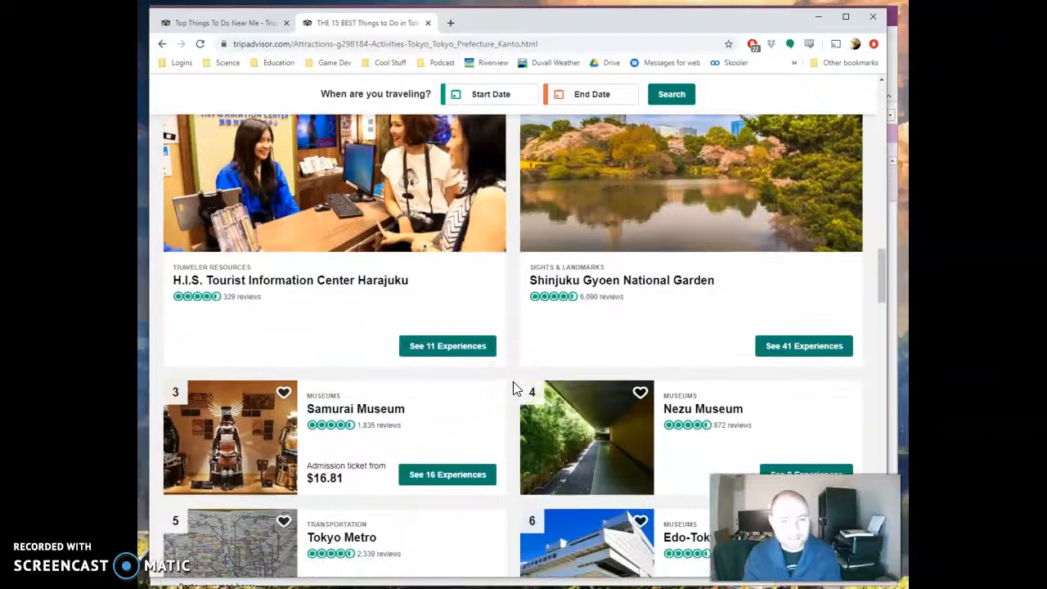
pyautogui.scroll(-4, 508, 396)
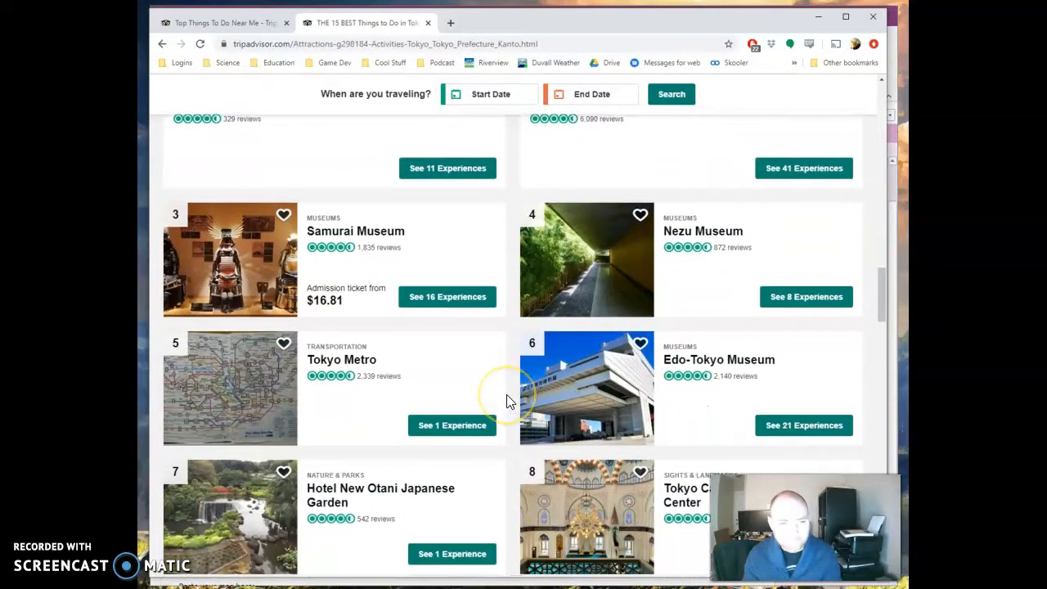
pyautogui.scroll(-3, 506, 396)
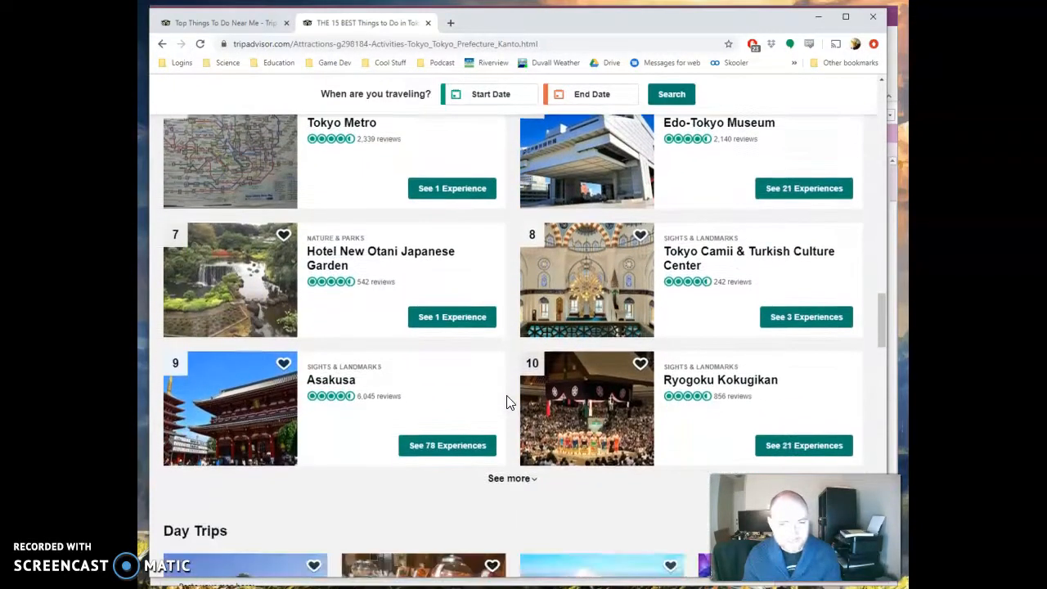
pyautogui.scroll(-1, 506, 402)
pyautogui.scroll(3, 506, 398)
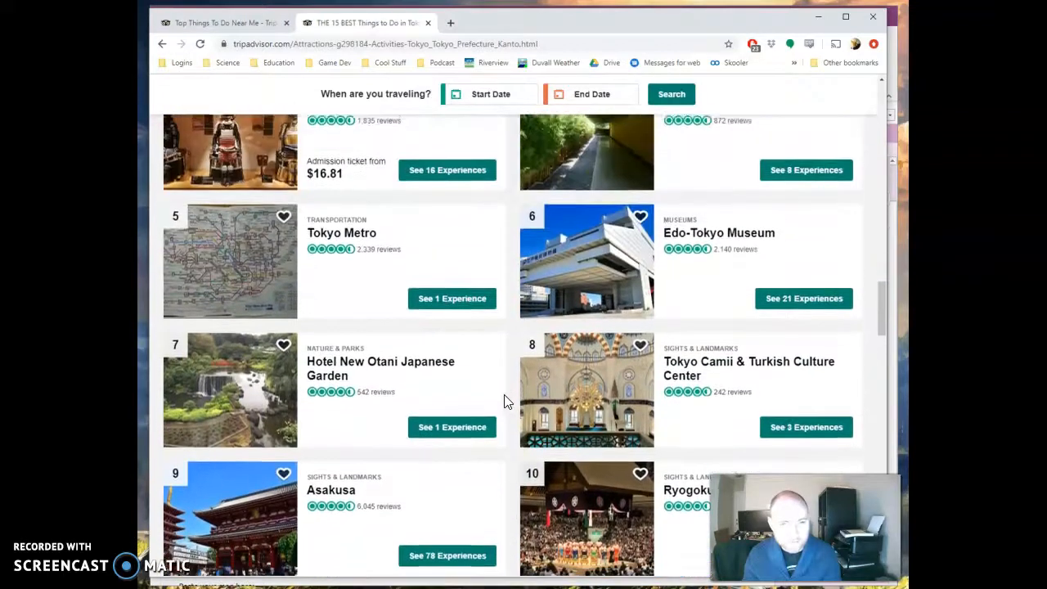
pyautogui.scroll(-2, 507, 393)
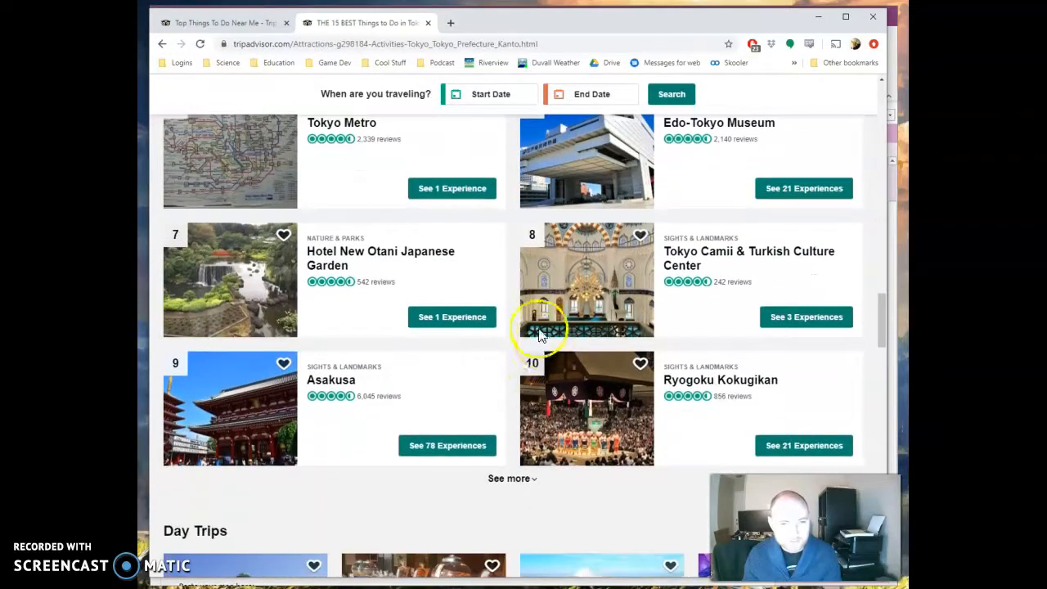
# Expand the Top Attractions list with See more and browse the additional entries.
pyautogui.click(507, 480)
pyautogui.scroll(-5, 455, 425)
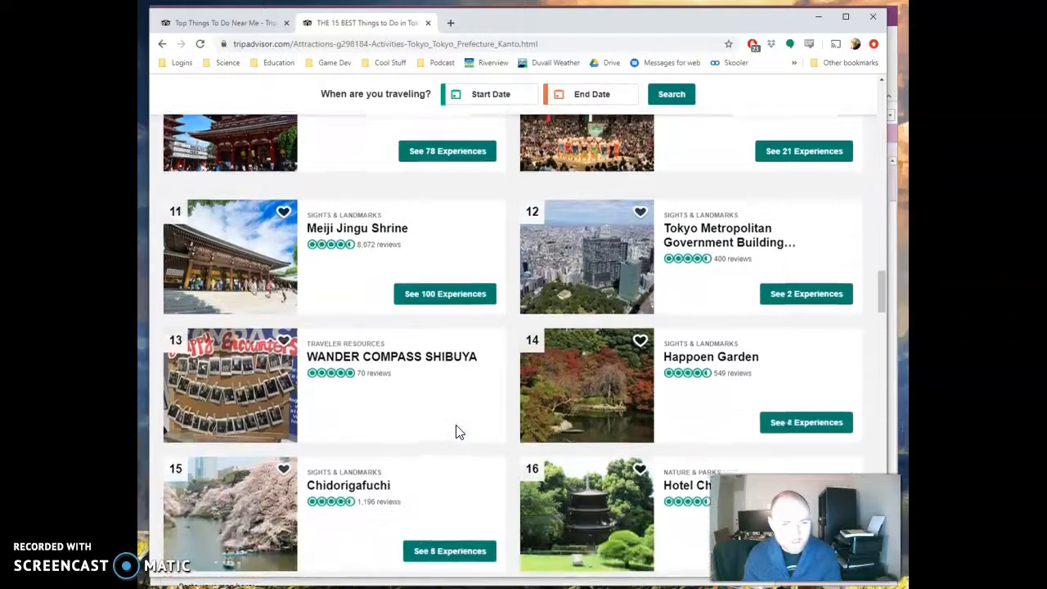
pyautogui.scroll(-2, 456, 430)
pyautogui.scroll(1, 457, 431)
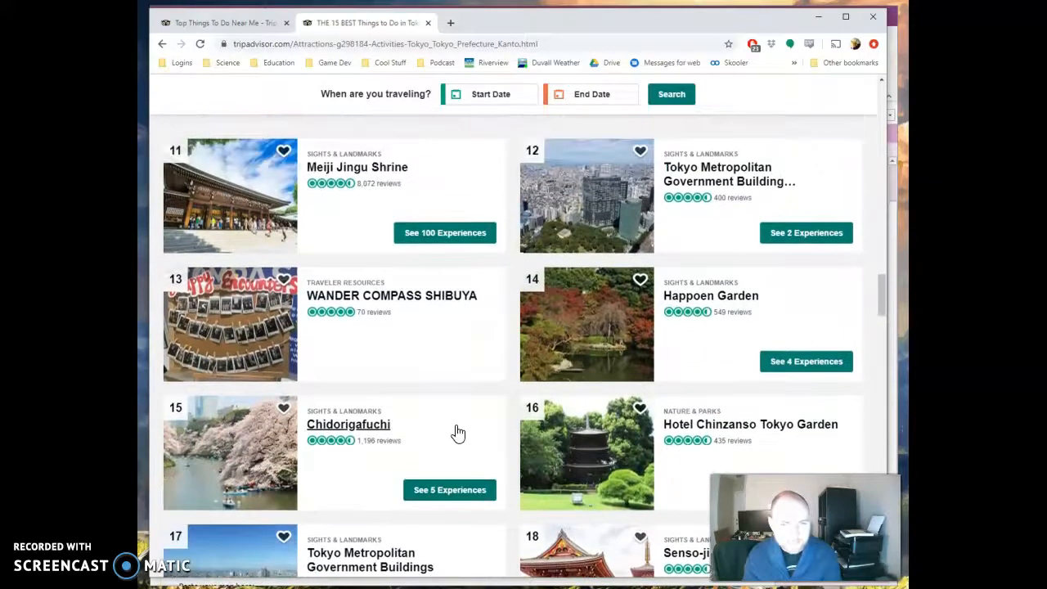
pyautogui.scroll(1, 456, 432)
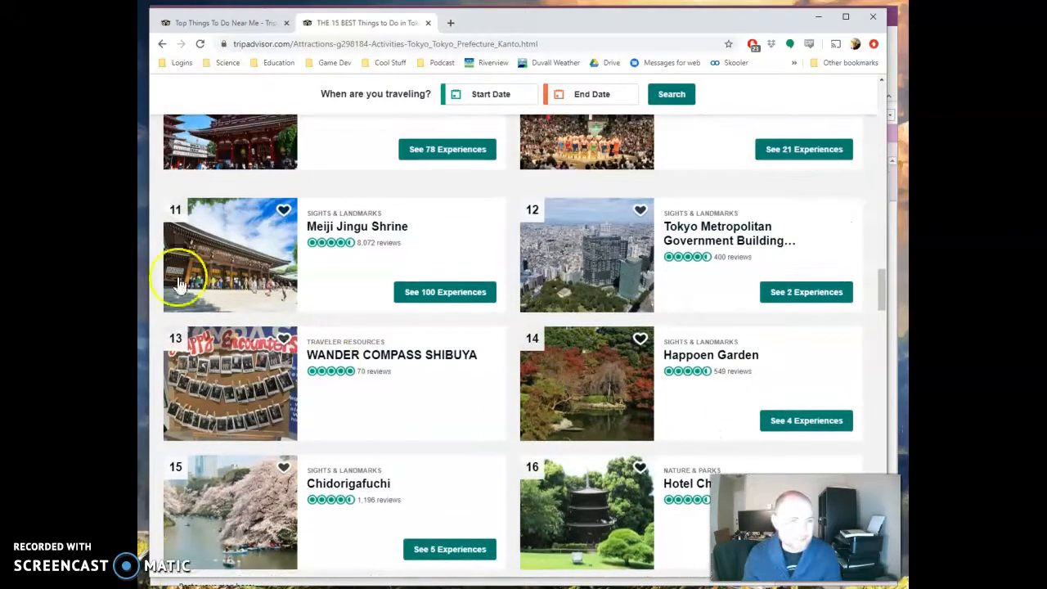
# Open the Meiji Jingu Shrine attraction page and read its overview and description.
pyautogui.click(319, 231)
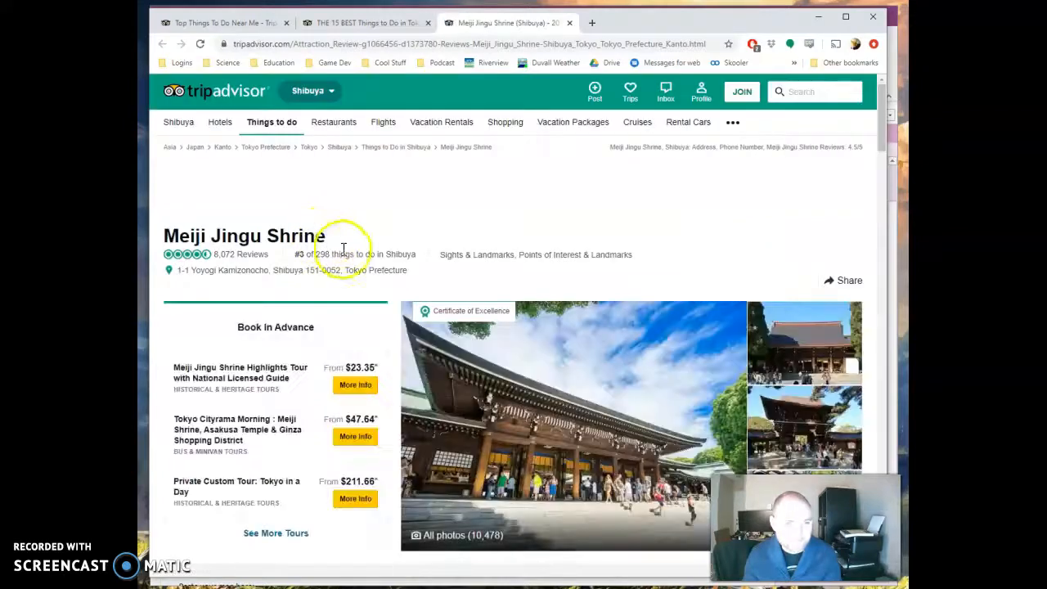
pyautogui.scroll(-3, 703, 378)
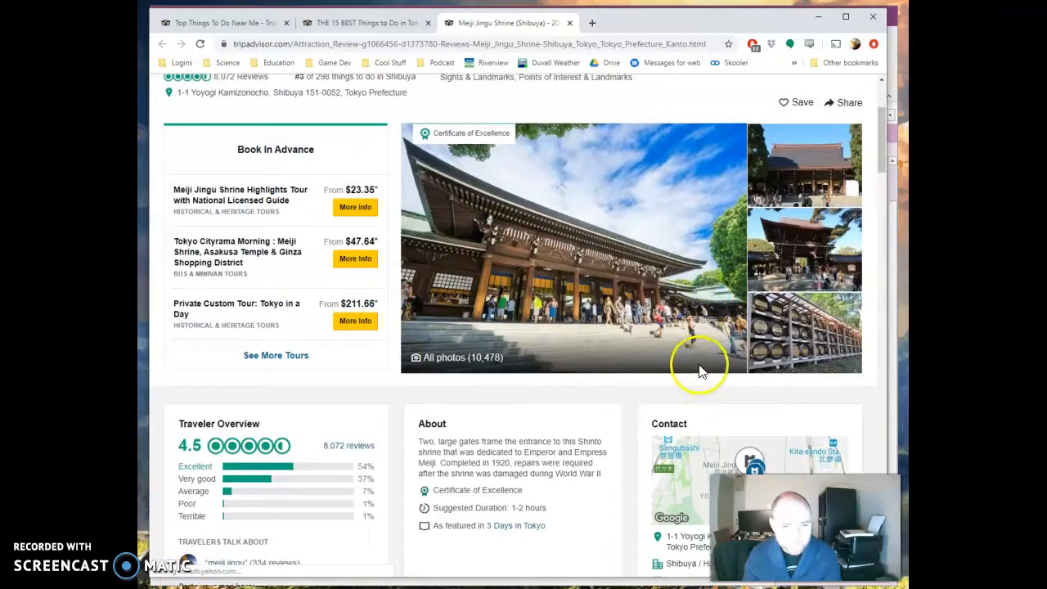
pyautogui.scroll(-2, 626, 381)
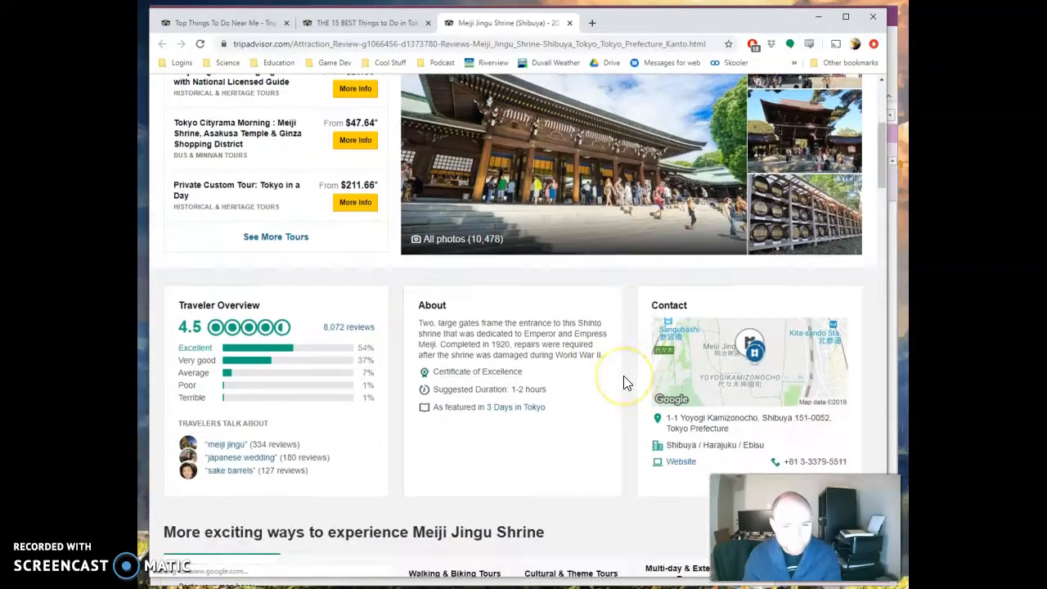
pyautogui.scroll(3, 624, 376)
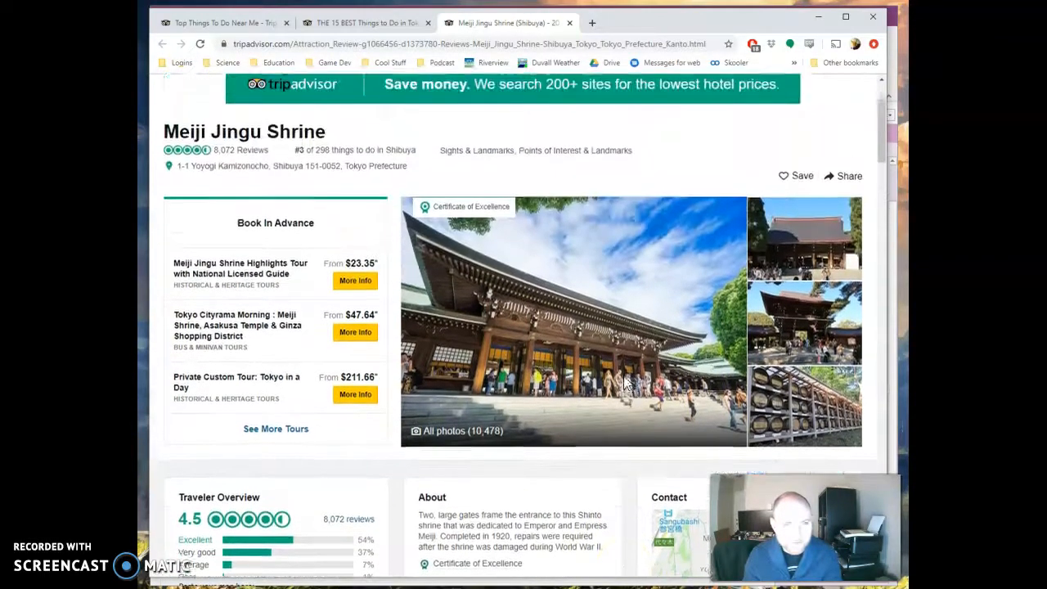
pyautogui.scroll(-3, 592, 379)
pyautogui.scroll(2, 586, 376)
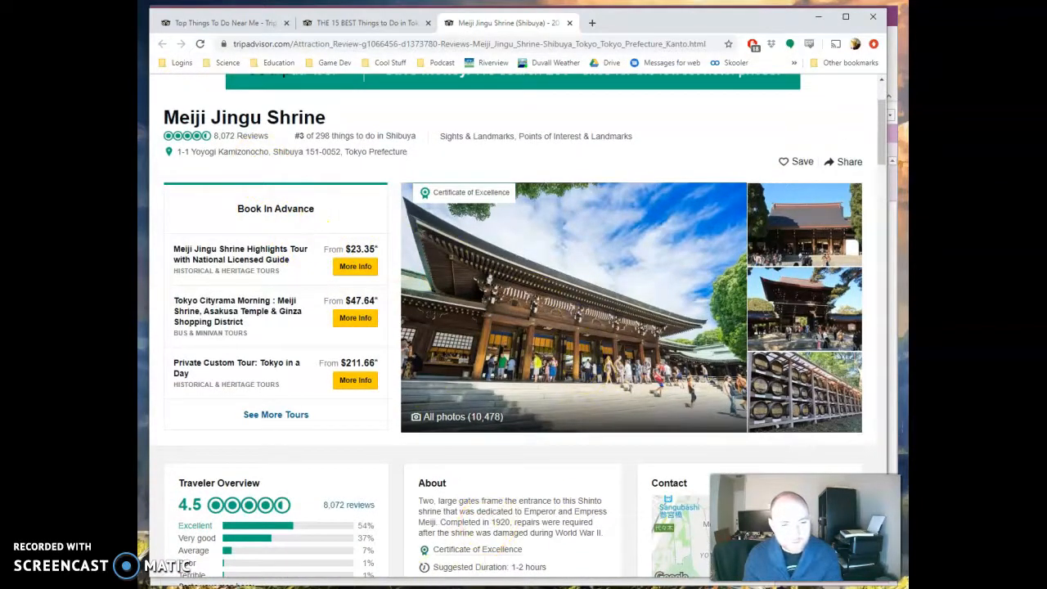
# Return to the notebook and enter Meiji Jinju Shine as the first attraction in the attractions table.
pyautogui.hotkey('alt', 'Tab')
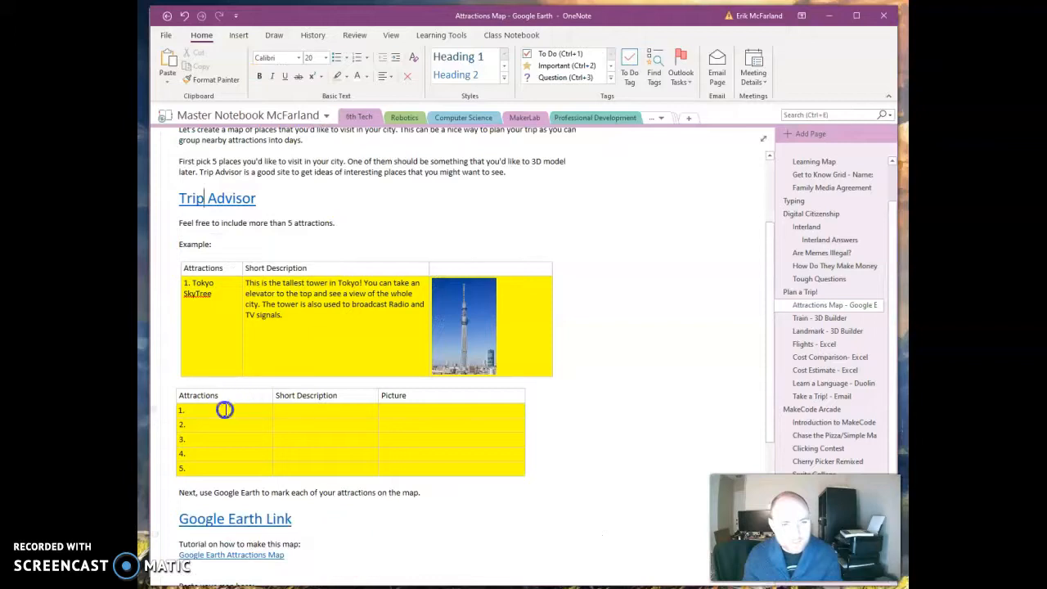
pyautogui.click(224, 410)
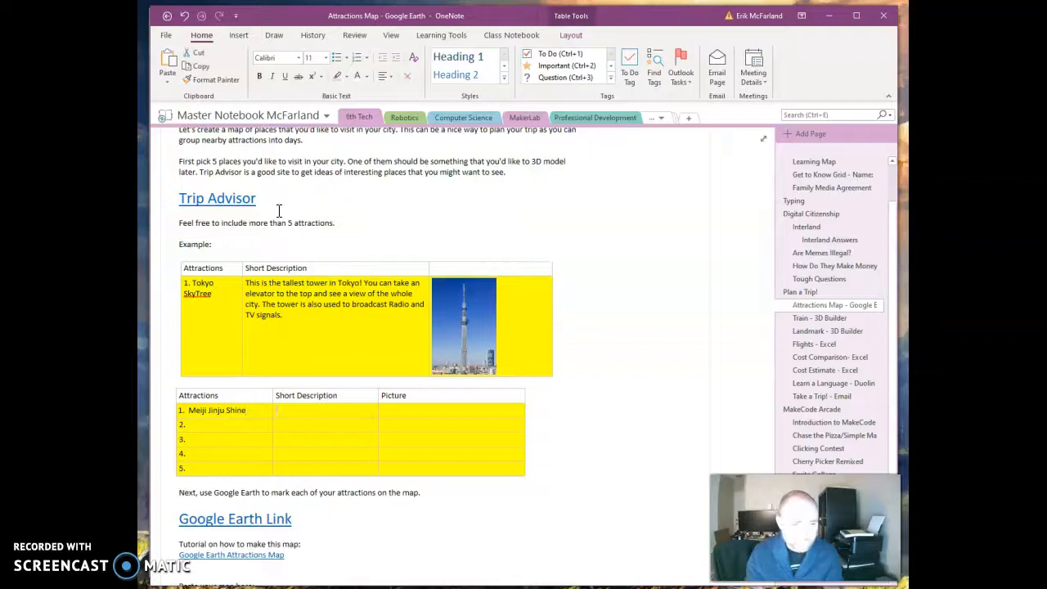
pyautogui.click(323, 414)
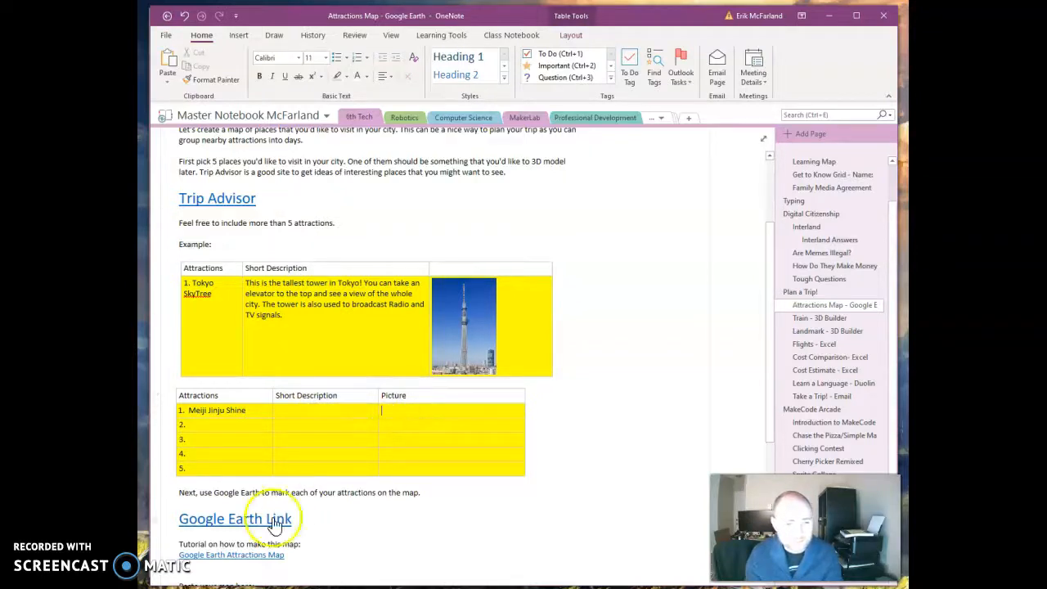
# Switch back to the browser and go to the Wikipedia site.
pyautogui.moveTo(186, 588)
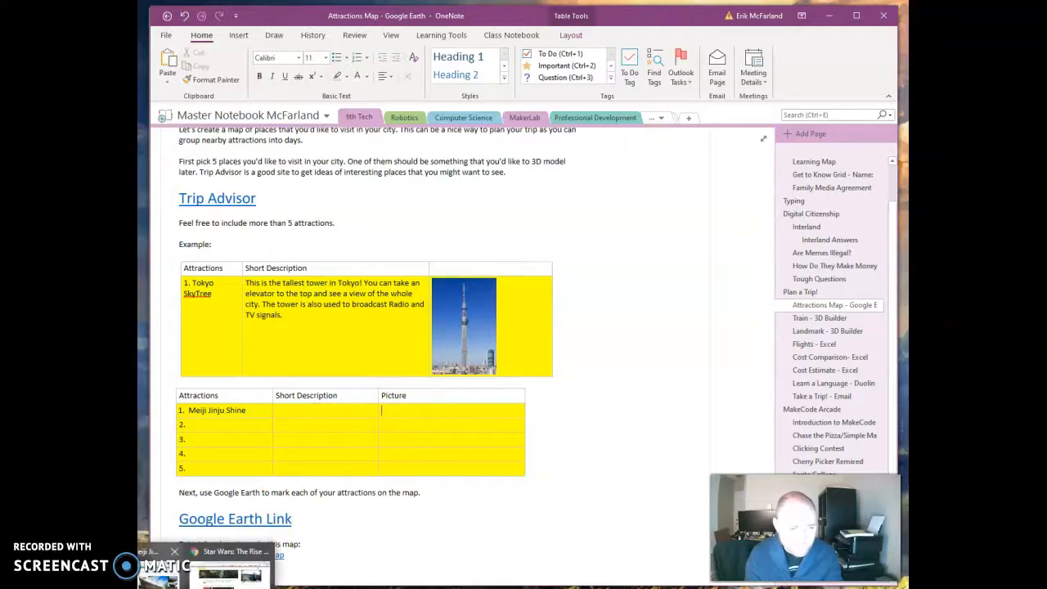
pyautogui.click(167, 572)
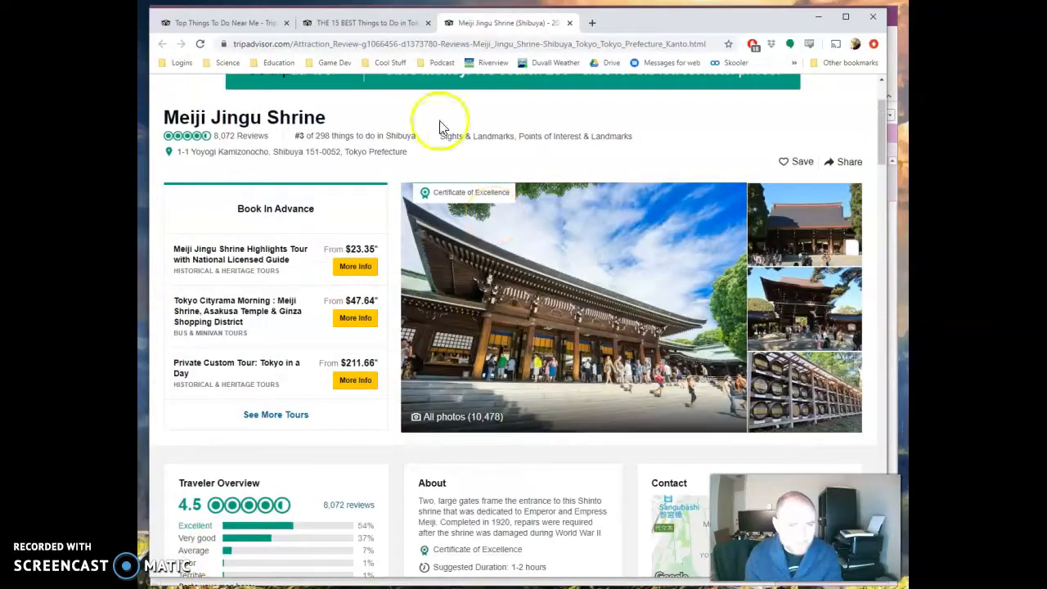
pyautogui.click(368, 42)
pyautogui.write('wikipedia')
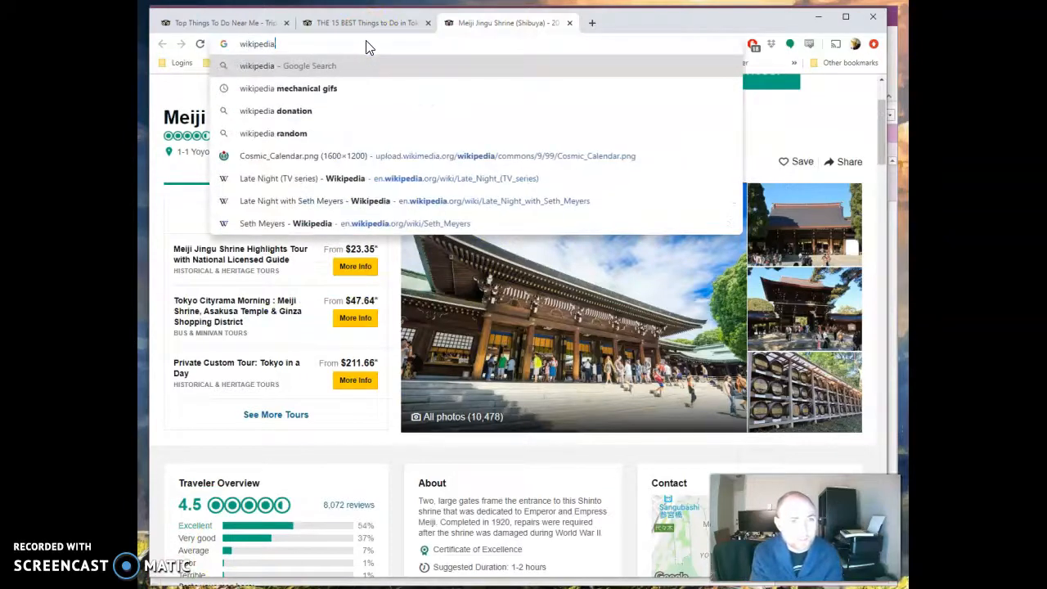
pyautogui.press('Return')
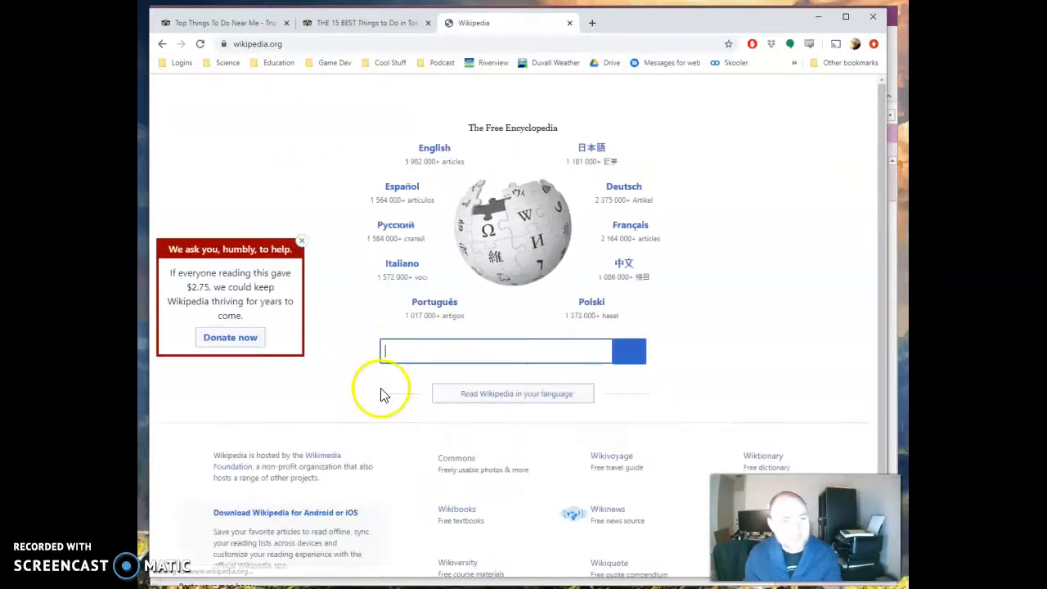
# Open English Wikipedia and search for Meiji Jinju, choosing the Meiji Jingu suggestion.
pyautogui.click(441, 154)
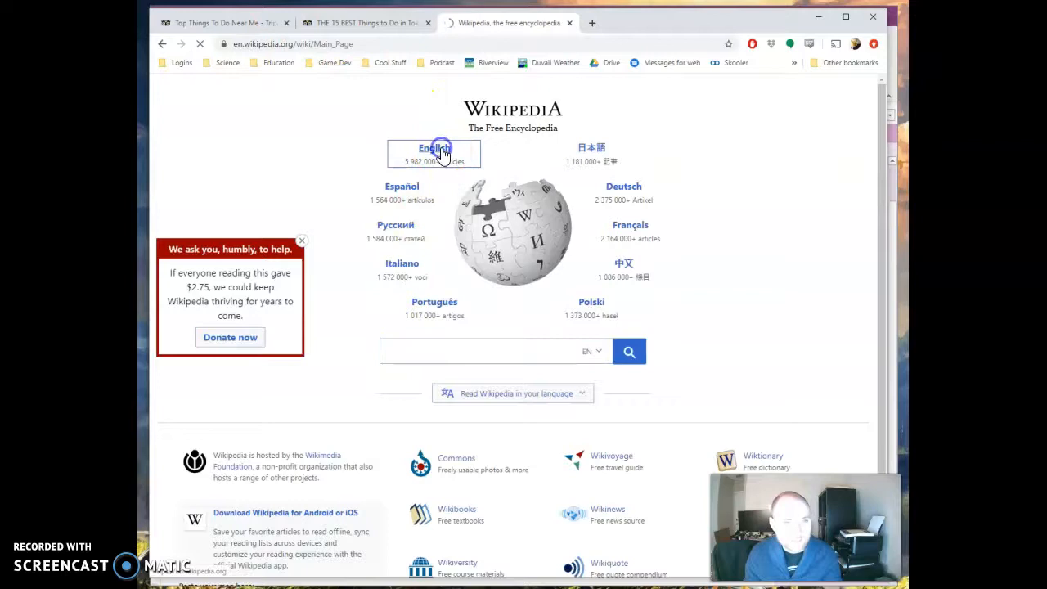
pyautogui.click(730, 111)
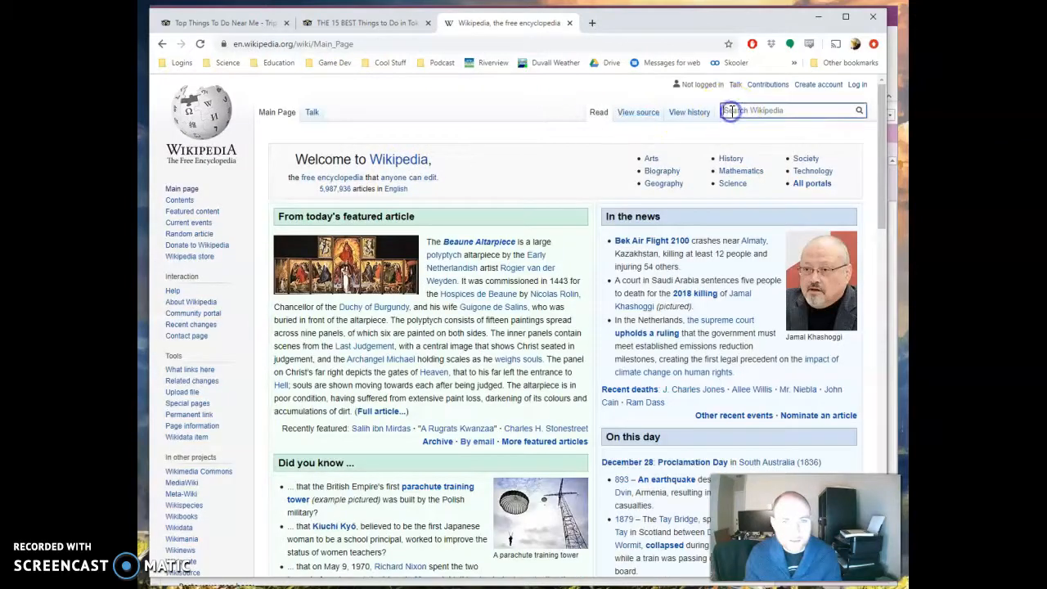
pyautogui.write('Meiji')
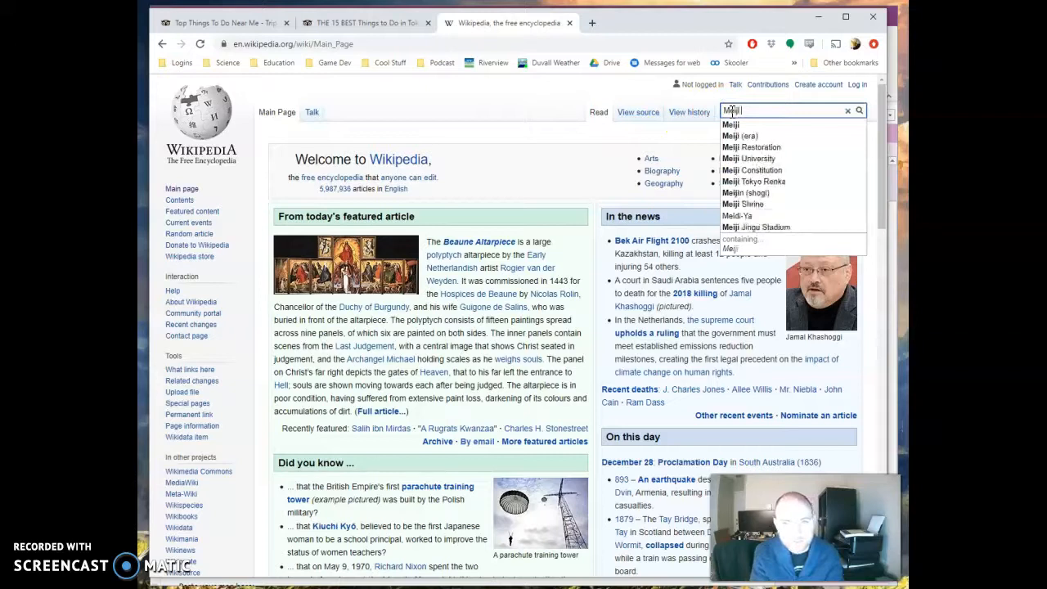
pyautogui.write(' Jinju')
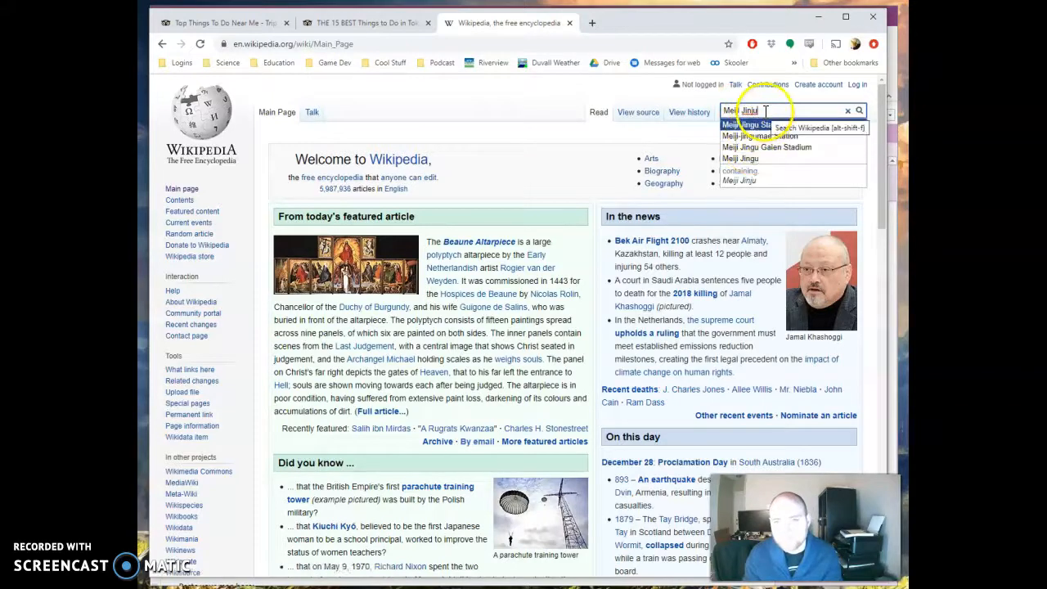
pyautogui.click(759, 160)
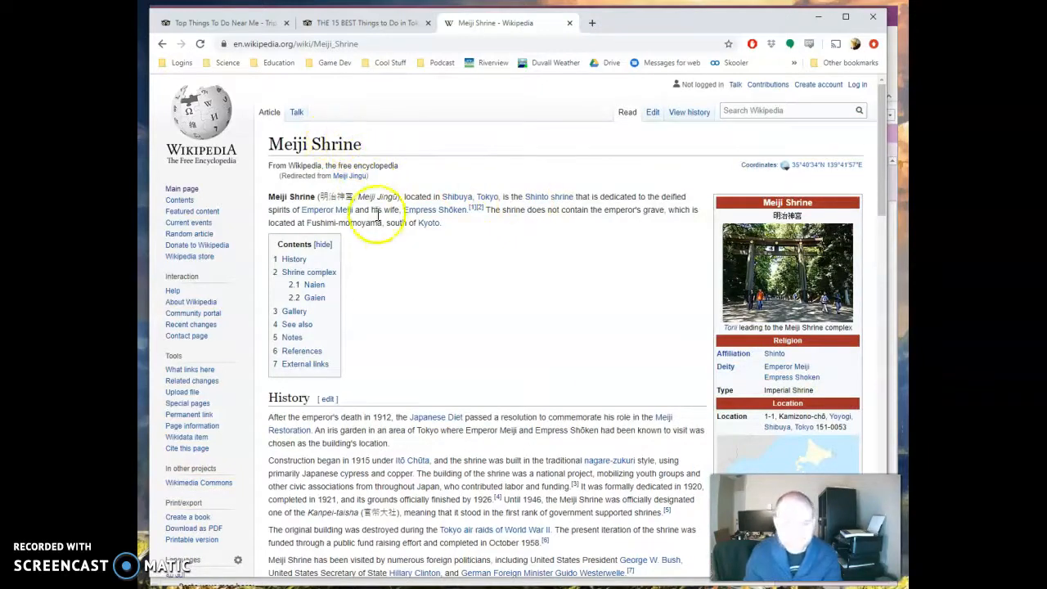
# Open the Meiji Shrine infobox photo of the torii gate and copy the image.
pyautogui.click(754, 267)
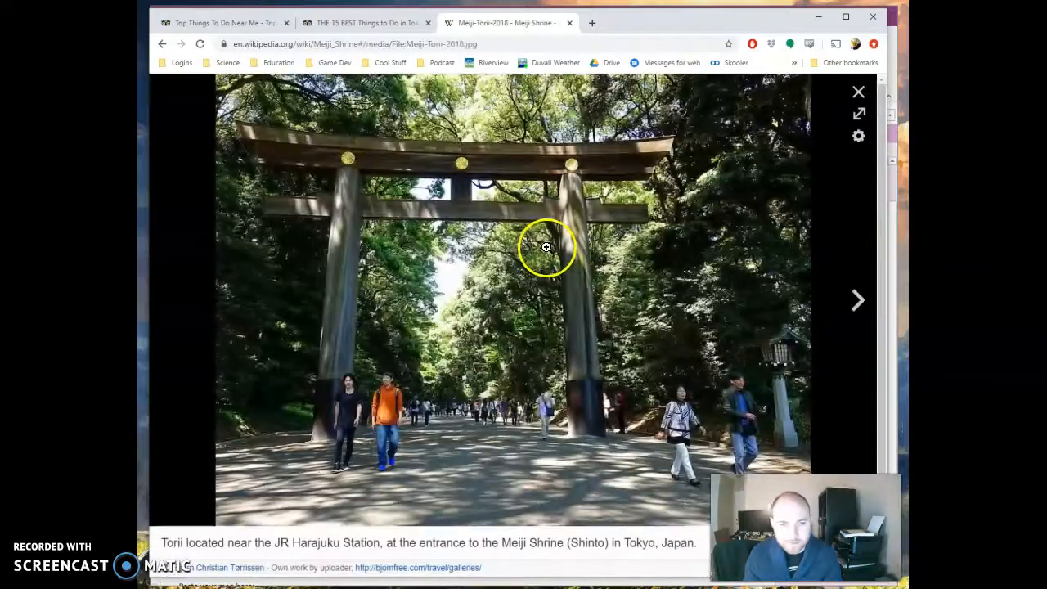
pyautogui.rightClick(474, 262)
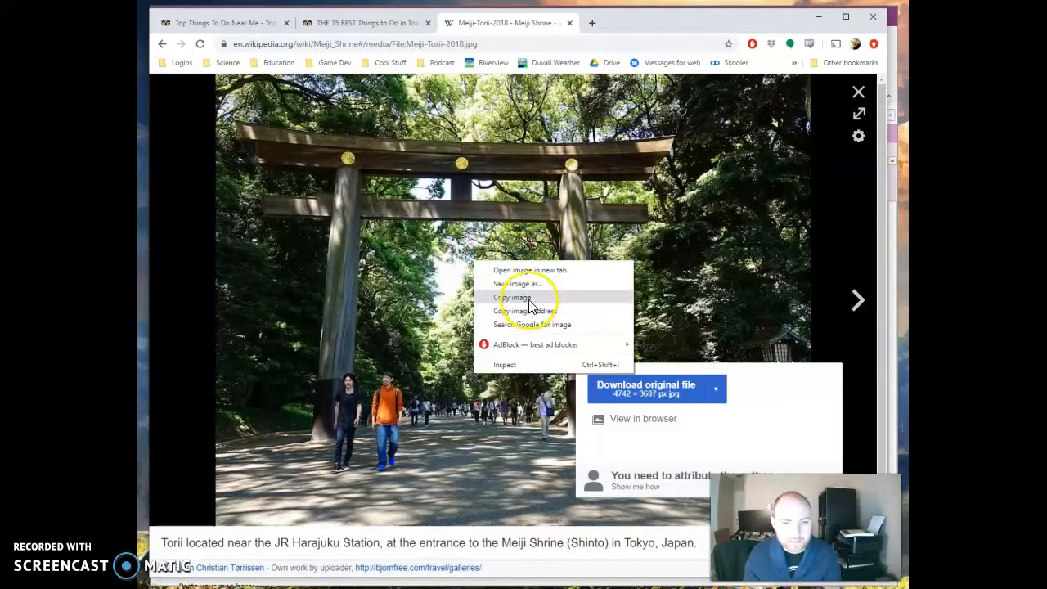
pyautogui.click(528, 299)
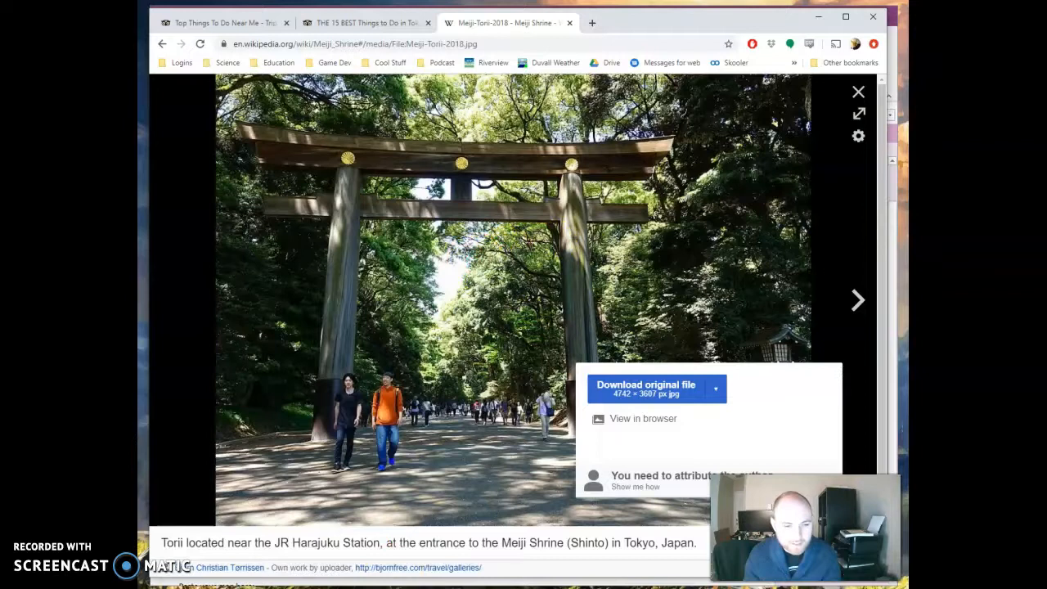
# Paste the copied torii photo into the Picture cell of the first attraction row.
pyautogui.hotkey('alt', 'Tab')
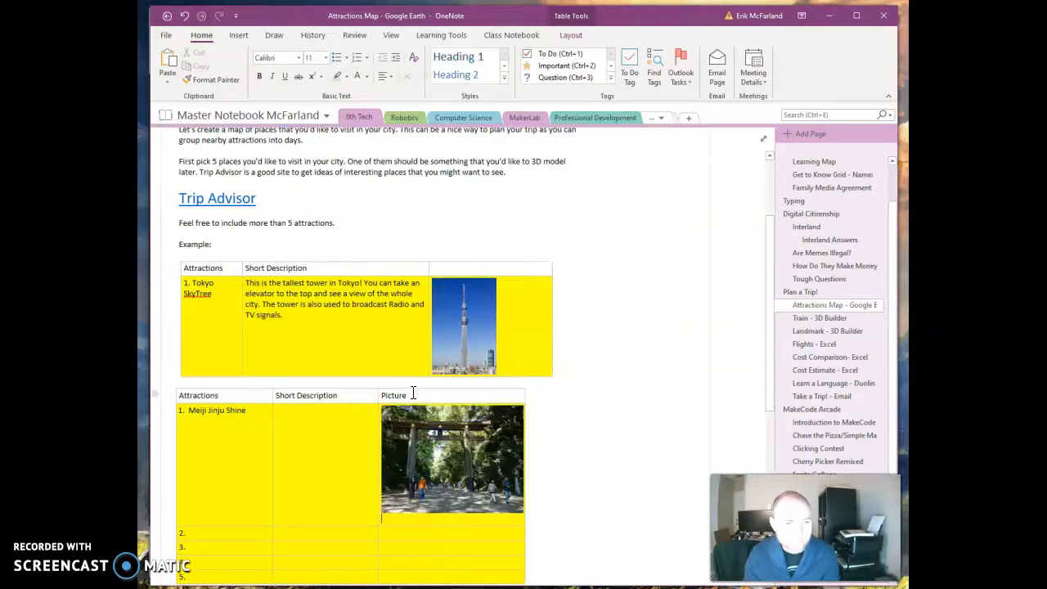
pyautogui.scroll(-1, 311, 387)
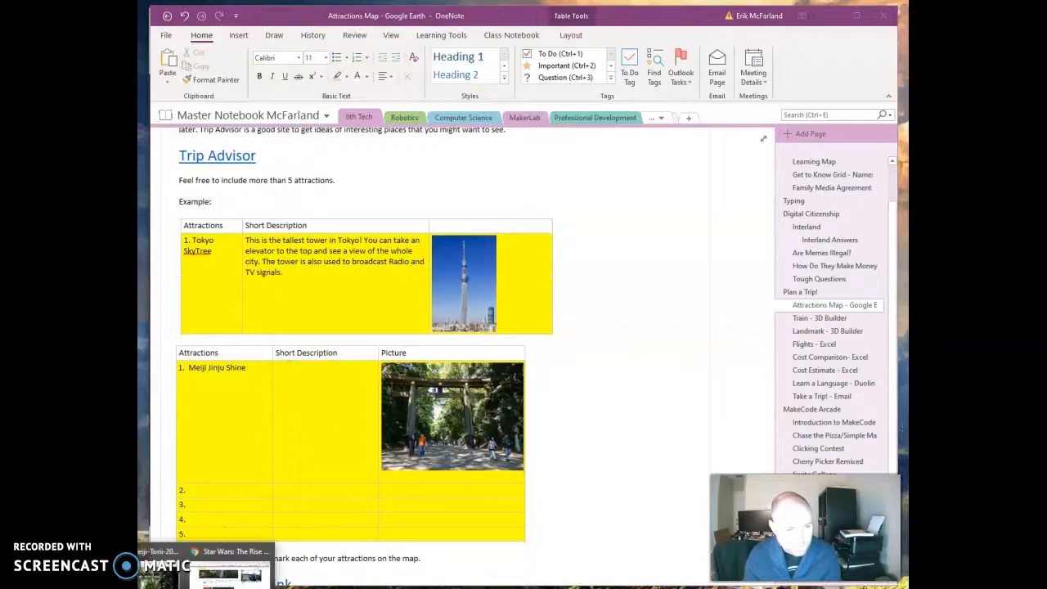
# Close the photo viewer and read the Meiji Shrine article's introduction and history sections.
pyautogui.click(221, 573)
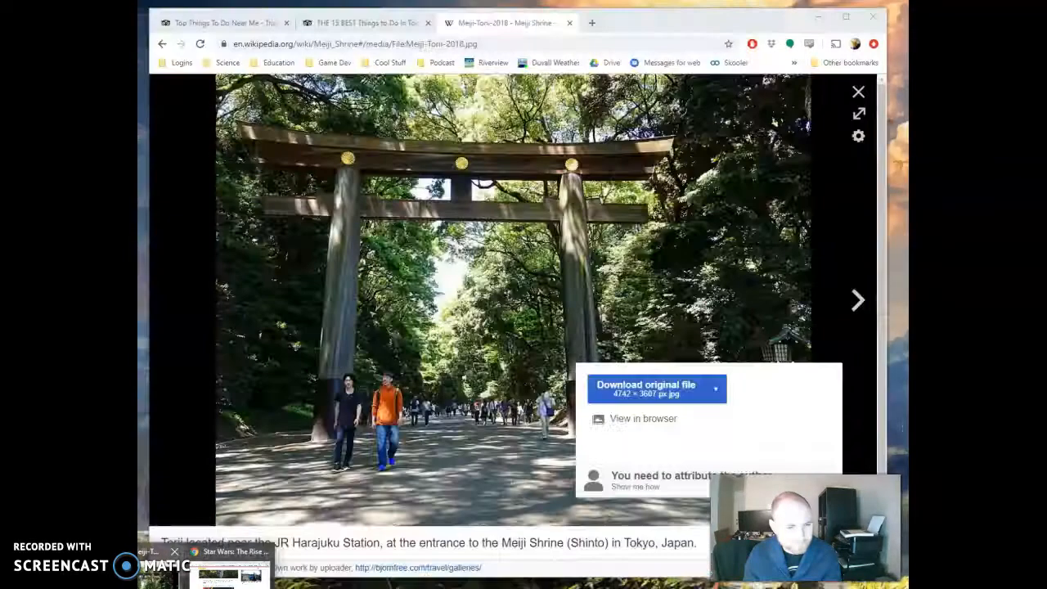
pyautogui.click(162, 574)
pyautogui.click(858, 92)
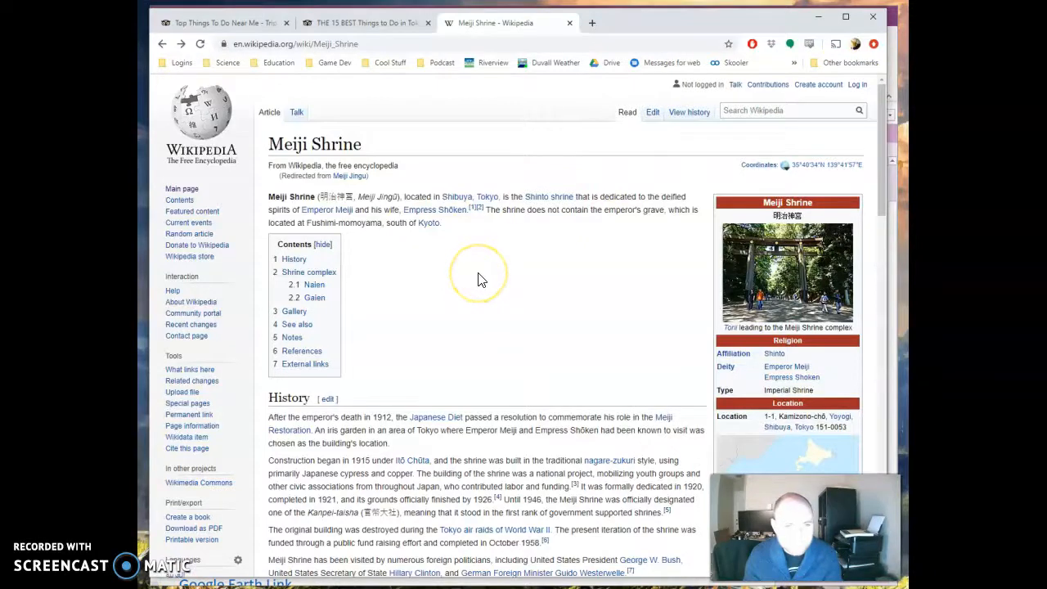
pyautogui.scroll(-1, 479, 280)
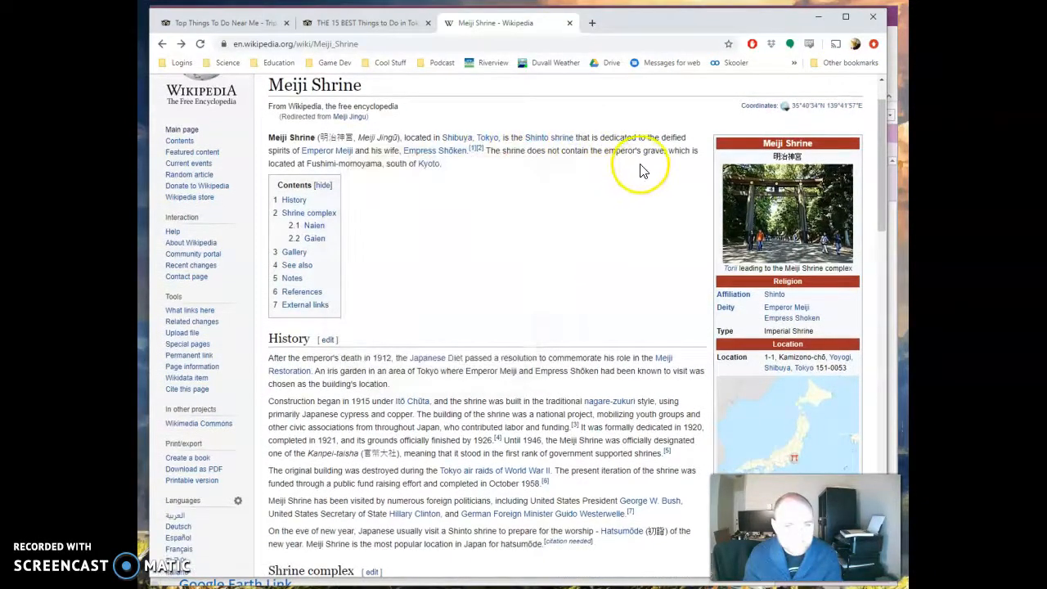
pyautogui.scroll(-2, 533, 320)
pyautogui.scroll(-4, 529, 321)
pyautogui.scroll(-2, 530, 323)
pyautogui.scroll(10, 529, 311)
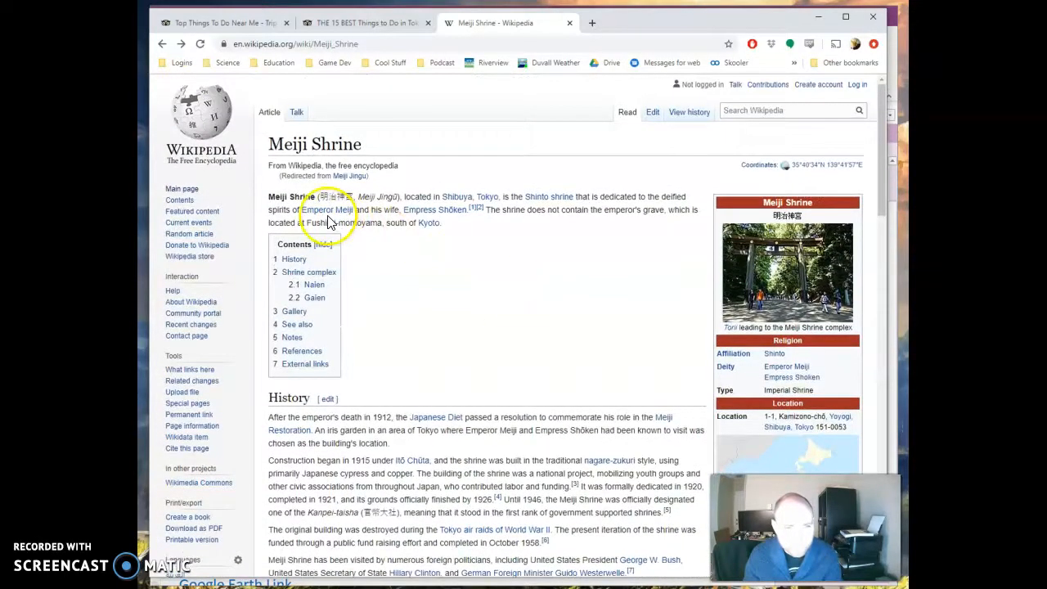
pyautogui.scroll(-3, 497, 413)
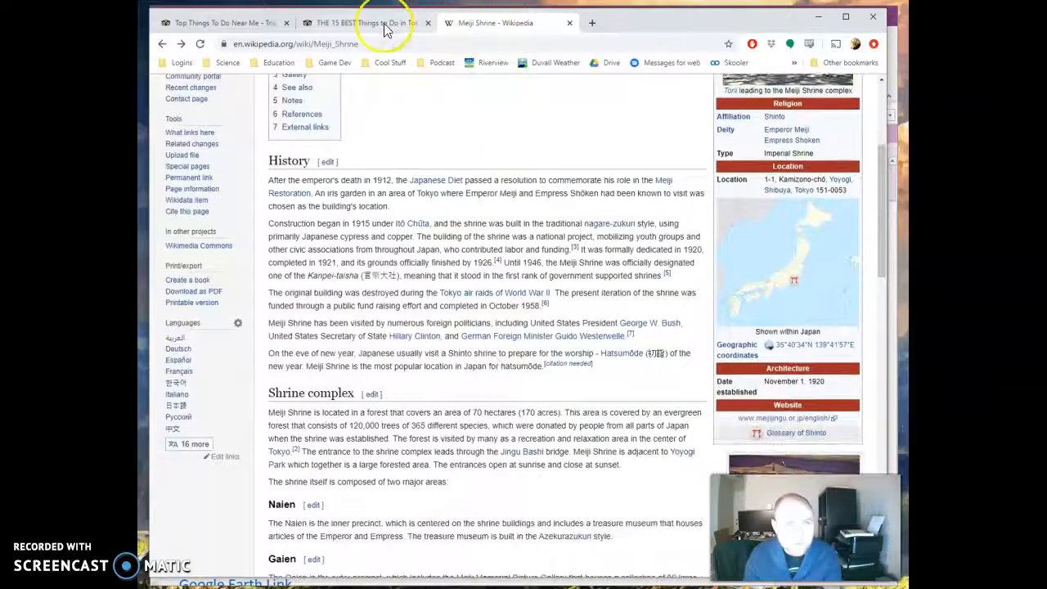
# Enter the short description "This is a Shinto Shrine located in central Tokyo." for the first attraction.
pyautogui.click(393, 587)
pyautogui.click(298, 379)
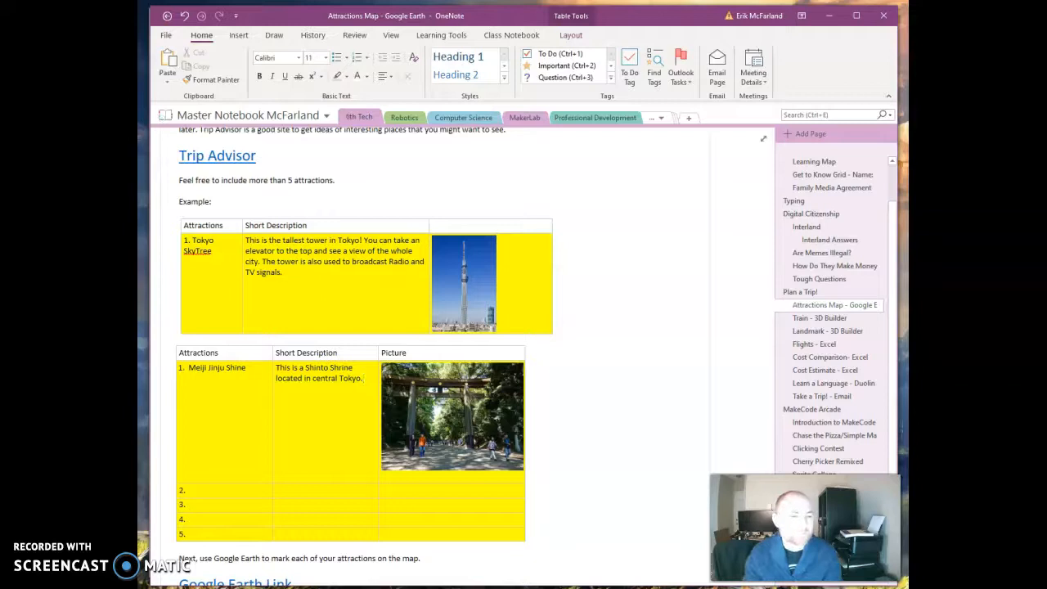
pyautogui.click(375, 429)
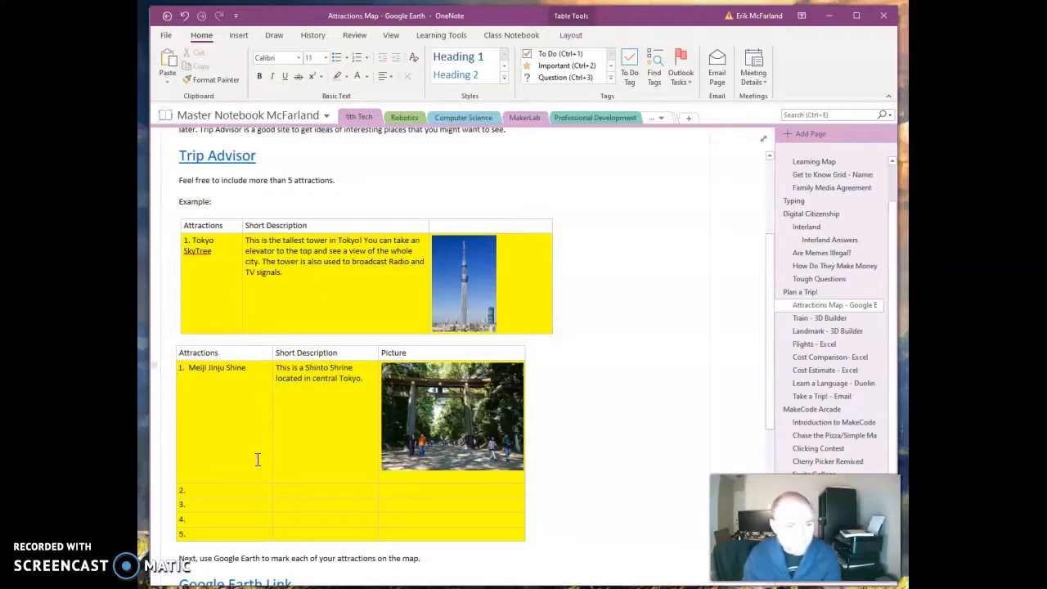
# Open the Take a Trip! - Email page and review its completed attractions table example.
pyautogui.click(804, 408)
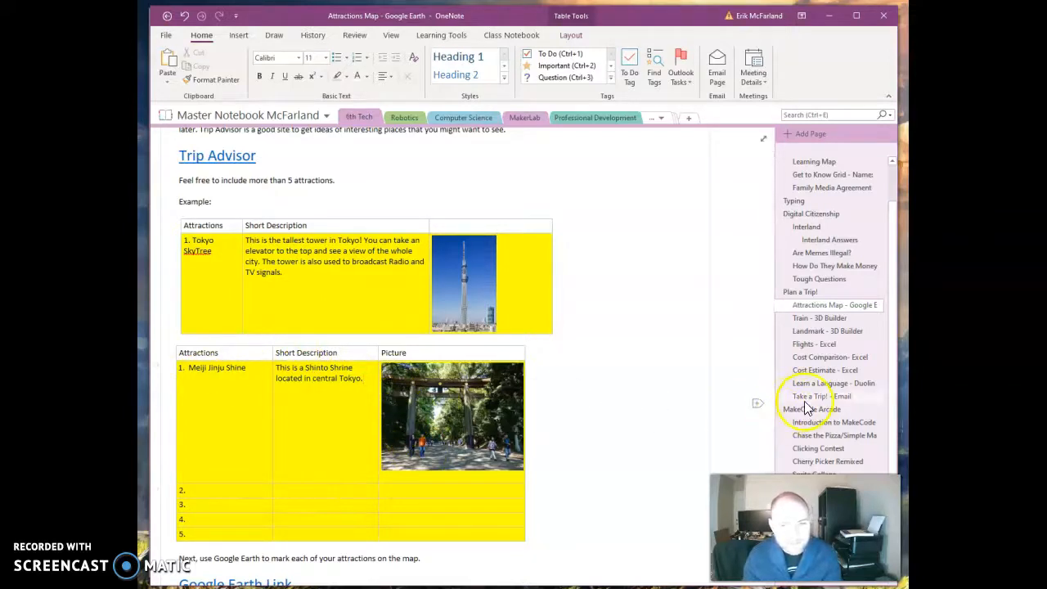
pyautogui.click(816, 397)
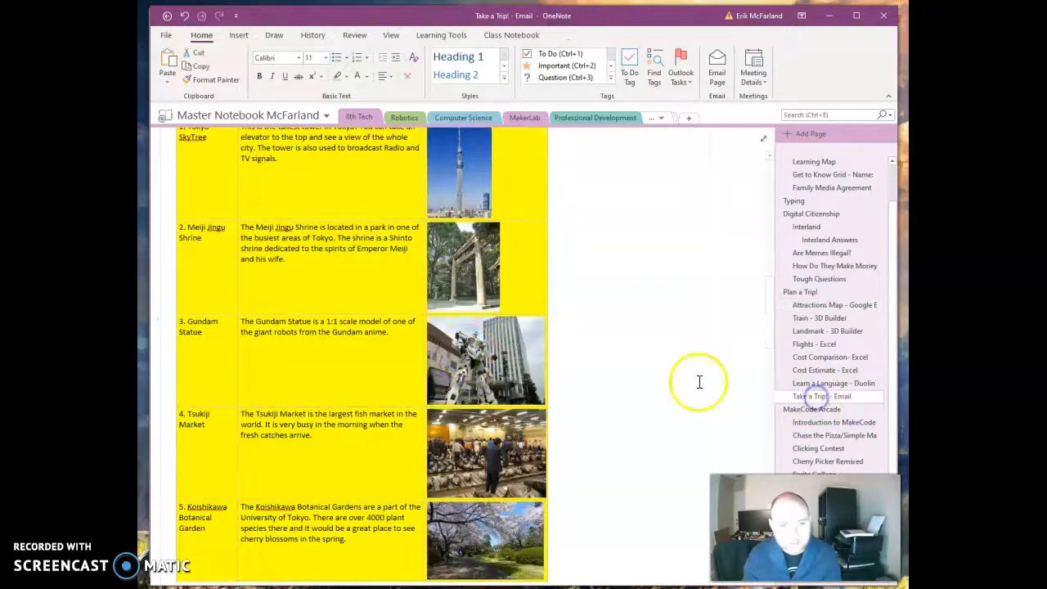
pyautogui.scroll(3, 297, 381)
pyautogui.scroll(-5, 293, 389)
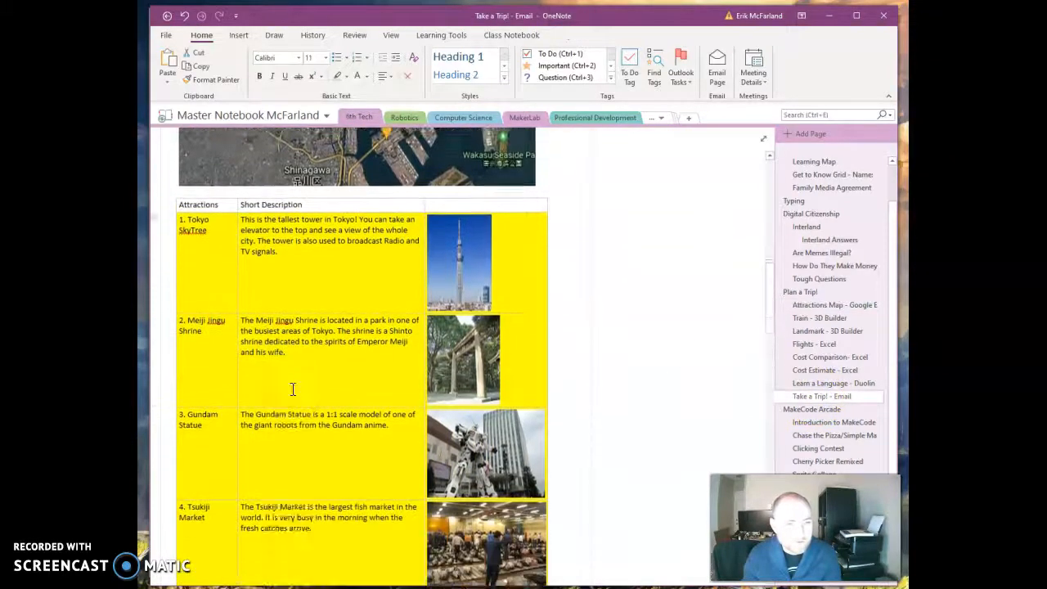
pyautogui.scroll(2, 292, 389)
pyautogui.scroll(-2, 293, 390)
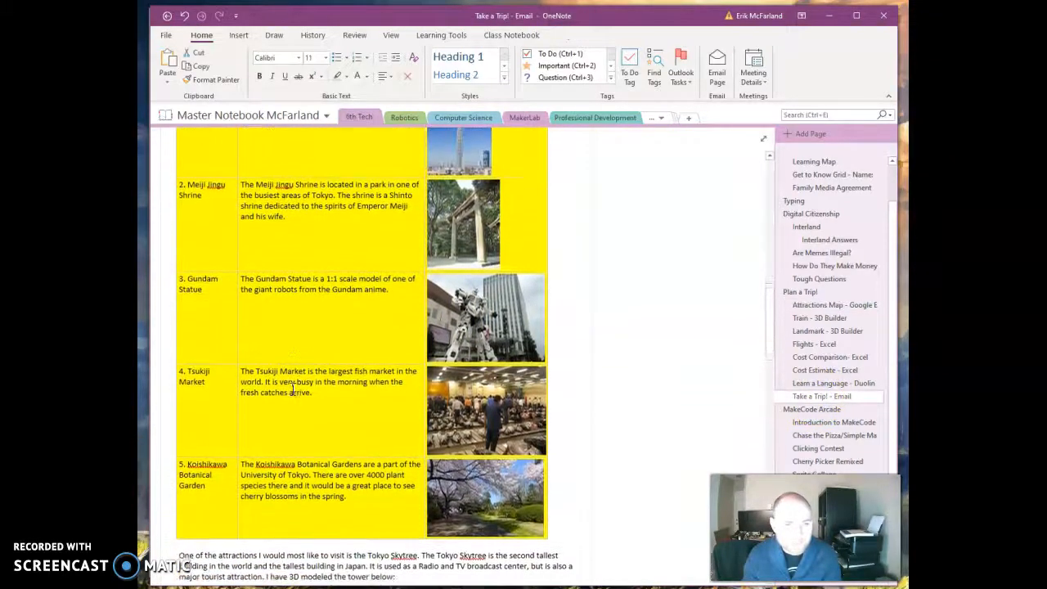
pyautogui.scroll(3, 292, 389)
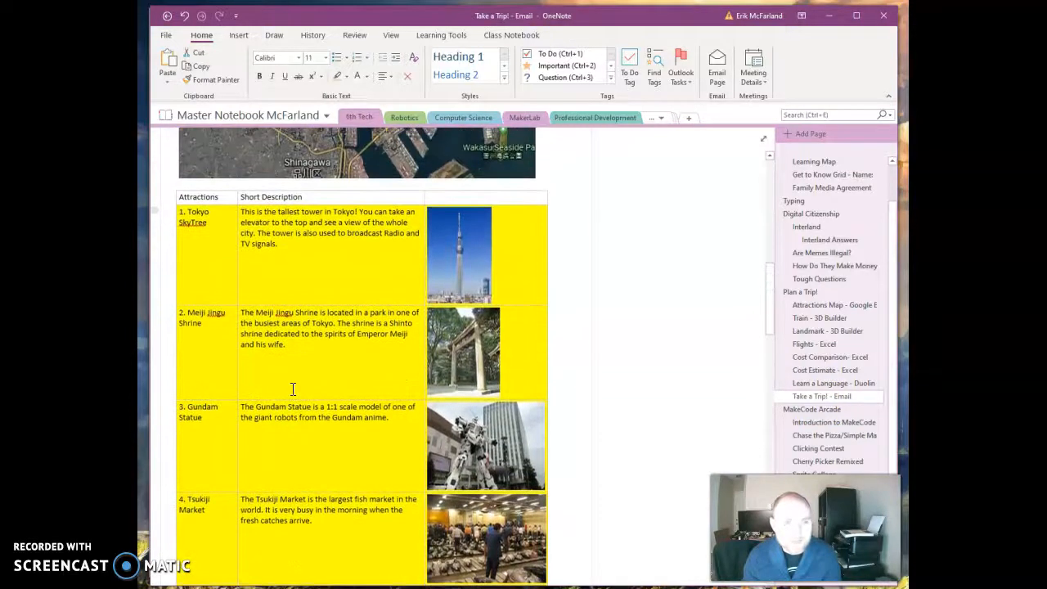
pyautogui.scroll(-2, 292, 390)
pyautogui.scroll(1, 292, 389)
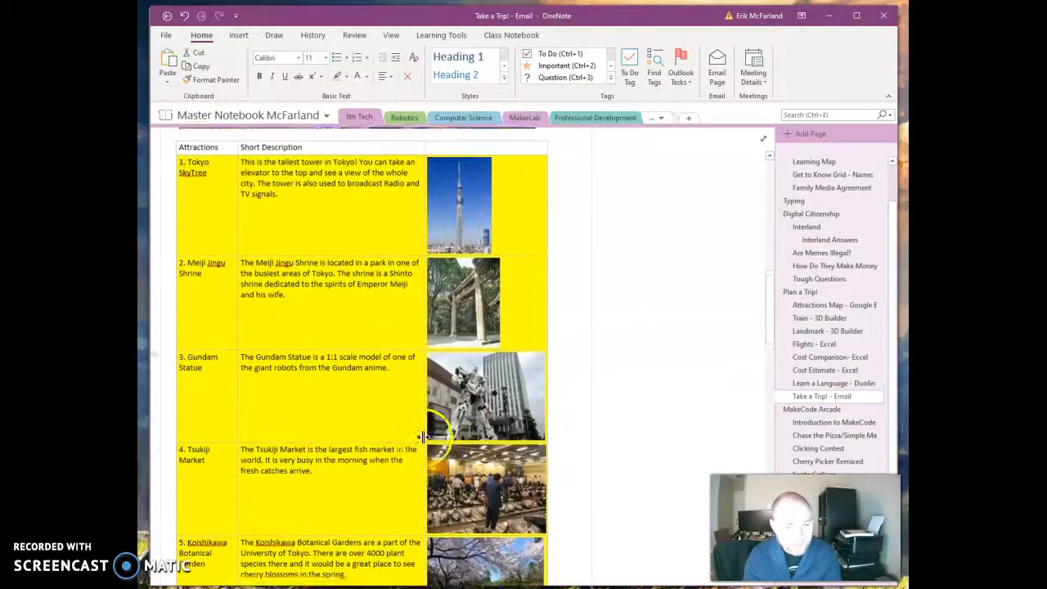
# Switch to Google Earth Pro and move and enlarge its window over the notebook.
pyautogui.hotkey('alt', 'Tab')
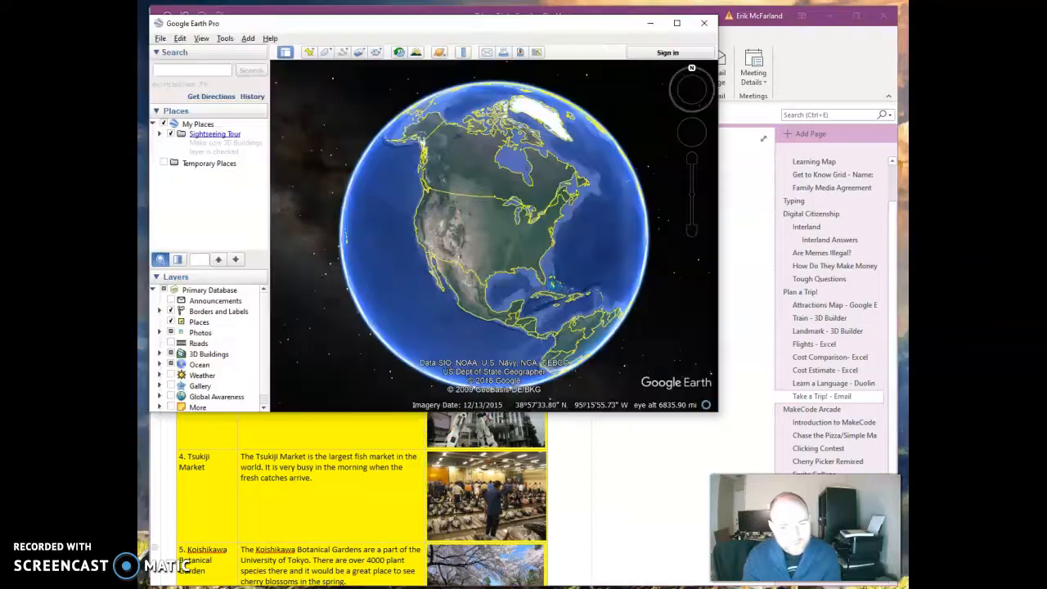
pyautogui.moveTo(244, 25); pyautogui.dragTo(236, 18)
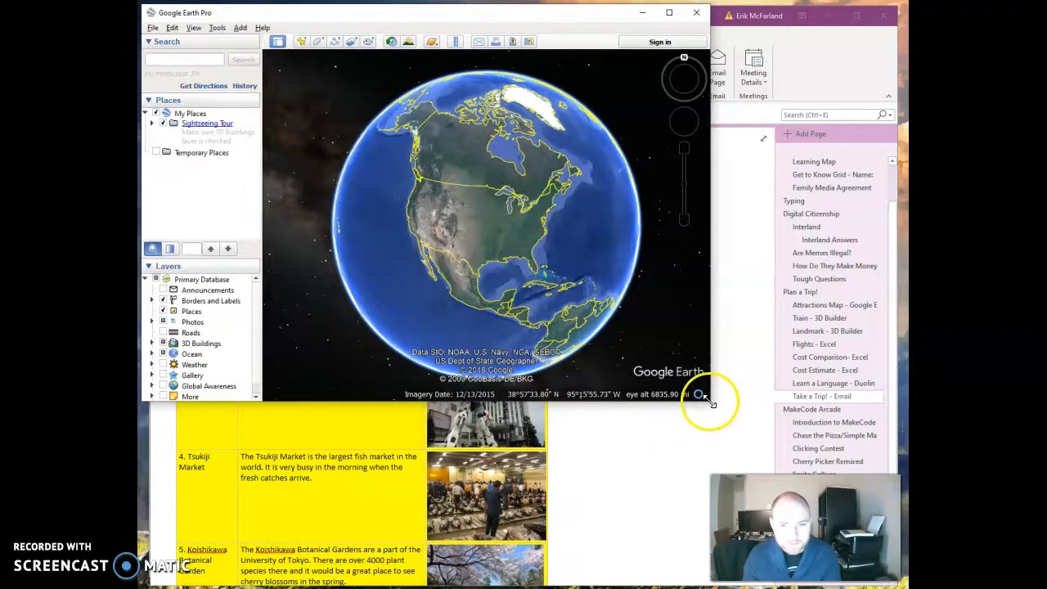
pyautogui.moveTo(708, 401); pyautogui.dragTo(902, 460)
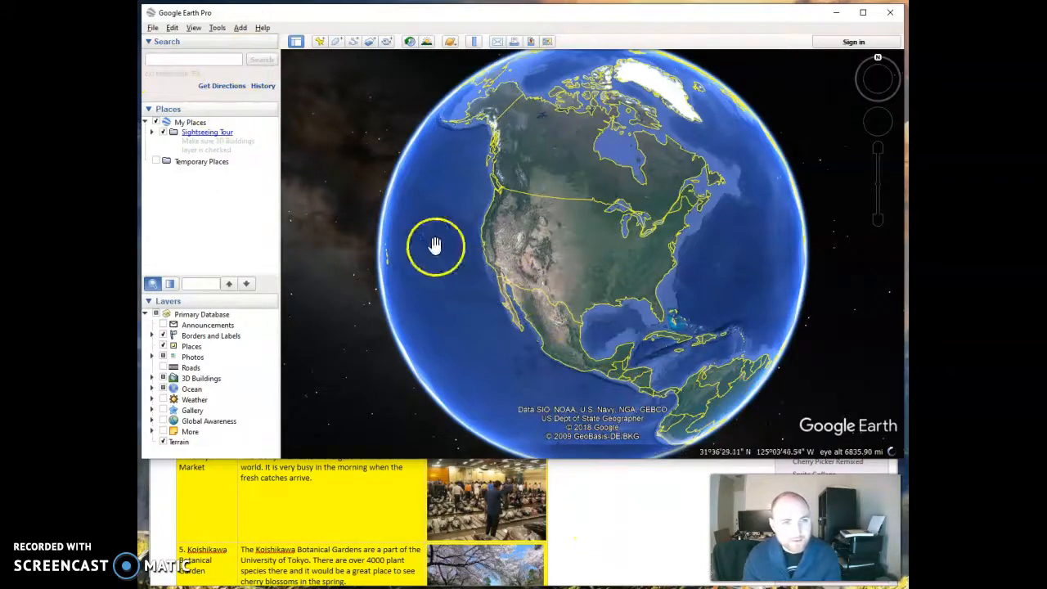
pyautogui.moveTo(444, 256)
pyautogui.mouseDown()
pyautogui.moveTo(698, 291)
pyautogui.moveTo(407, 266)
pyautogui.moveTo(437, 264)
pyautogui.mouseUp()
pyautogui.scroll(2, 586, 244)
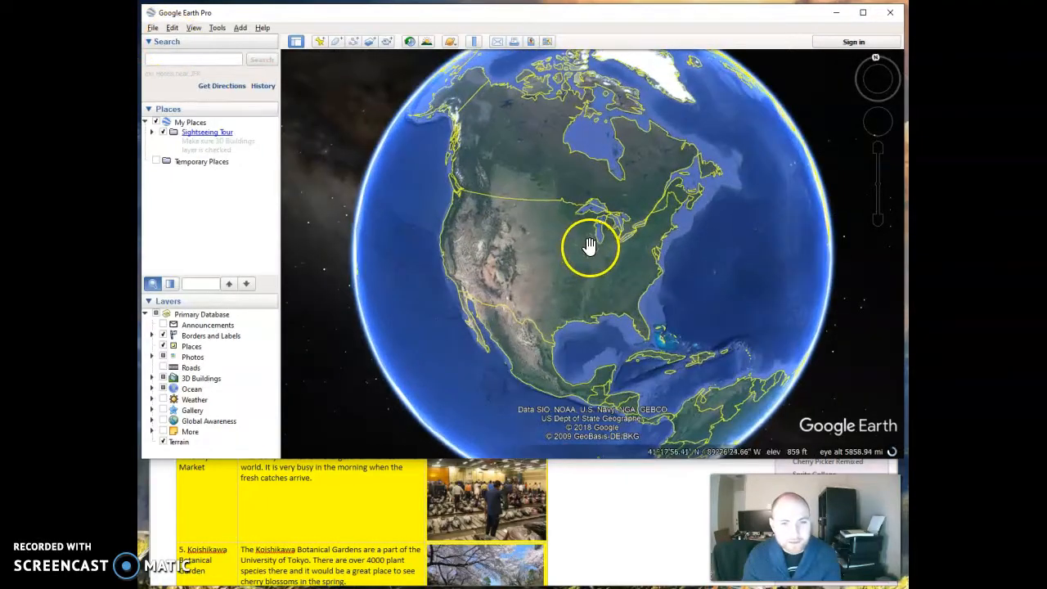
pyautogui.scroll(5, 590, 247)
pyautogui.scroll(-4, 590, 247)
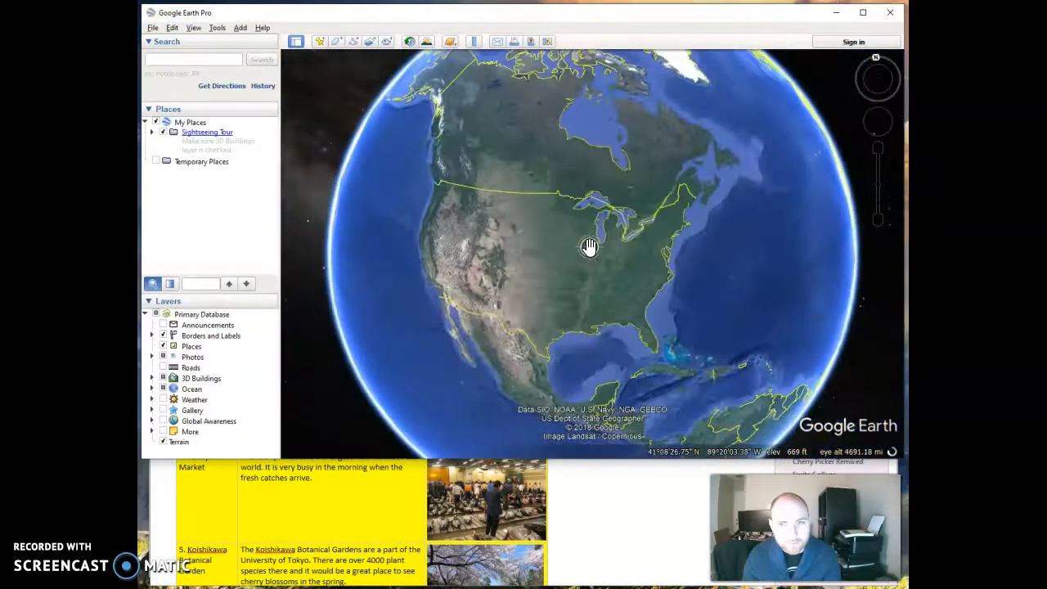
pyautogui.scroll(-4, 589, 237)
pyautogui.moveTo(880, 227); pyautogui.dragTo(879, 152)
pyautogui.moveTo(745, 235); pyautogui.dragTo(563, 332)
pyautogui.moveTo(620, 260); pyautogui.dragTo(788, 201)
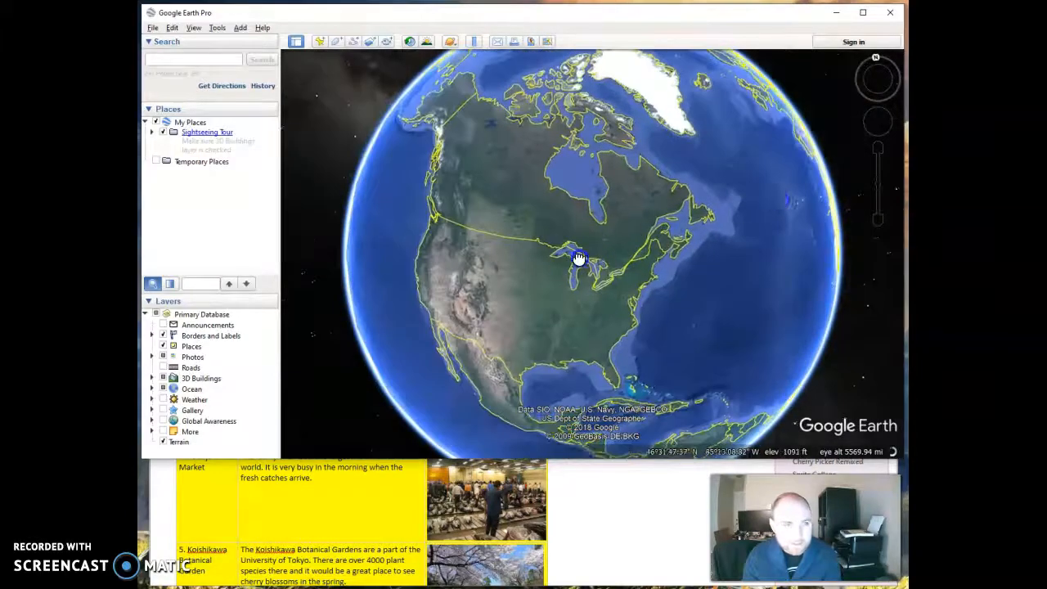
pyautogui.click(644, 497)
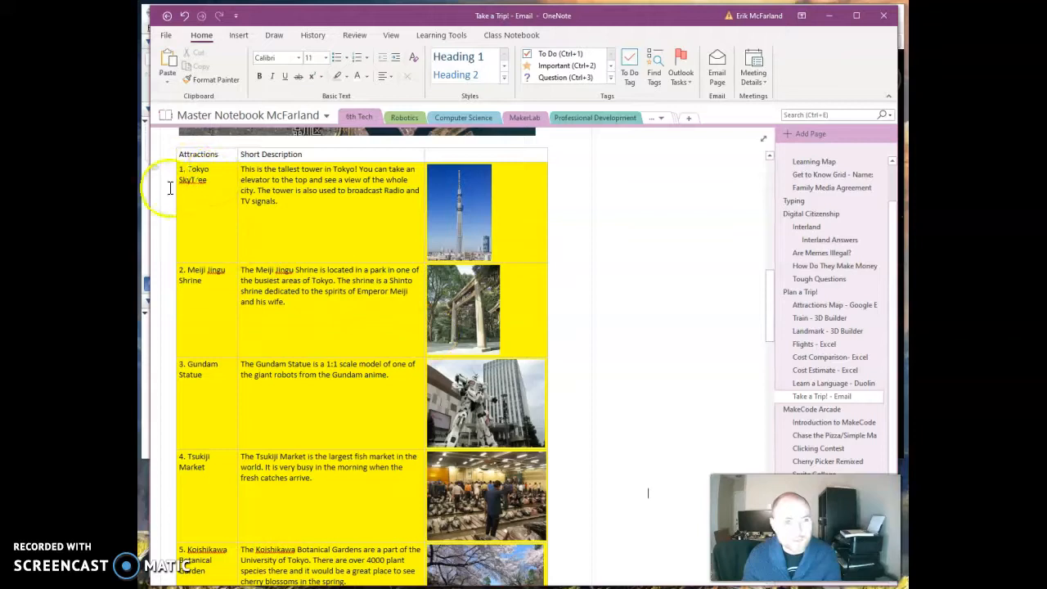
pyautogui.moveTo(436, 17); pyautogui.dragTo(439, 46)
pyautogui.click(415, 22)
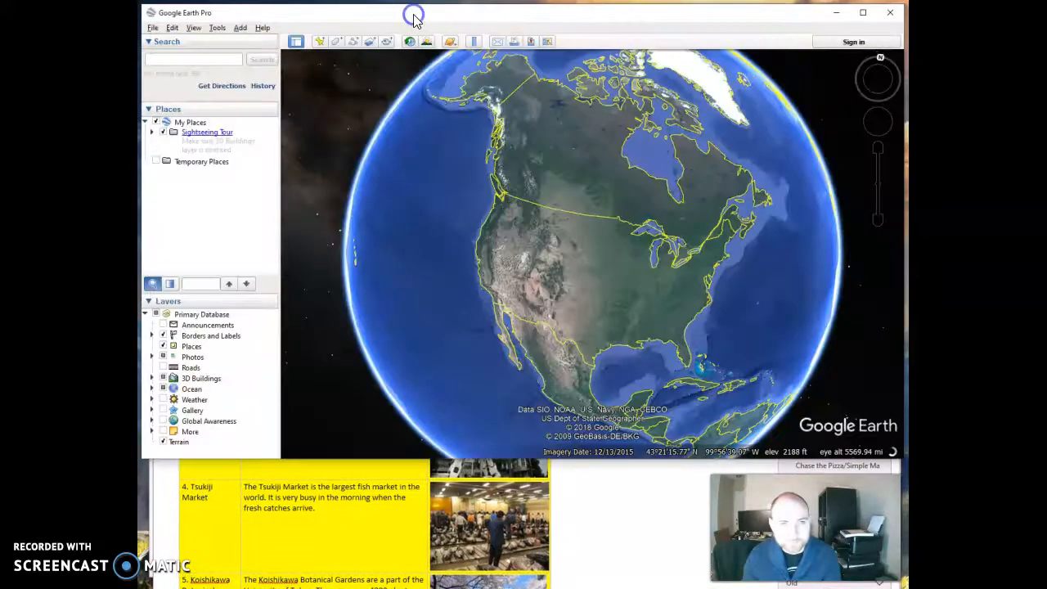
# Search for Tokyo Skytree and add a placemark named Tokyo Skytree on the tower.
pyautogui.click(184, 63)
pyautogui.write('Tok')
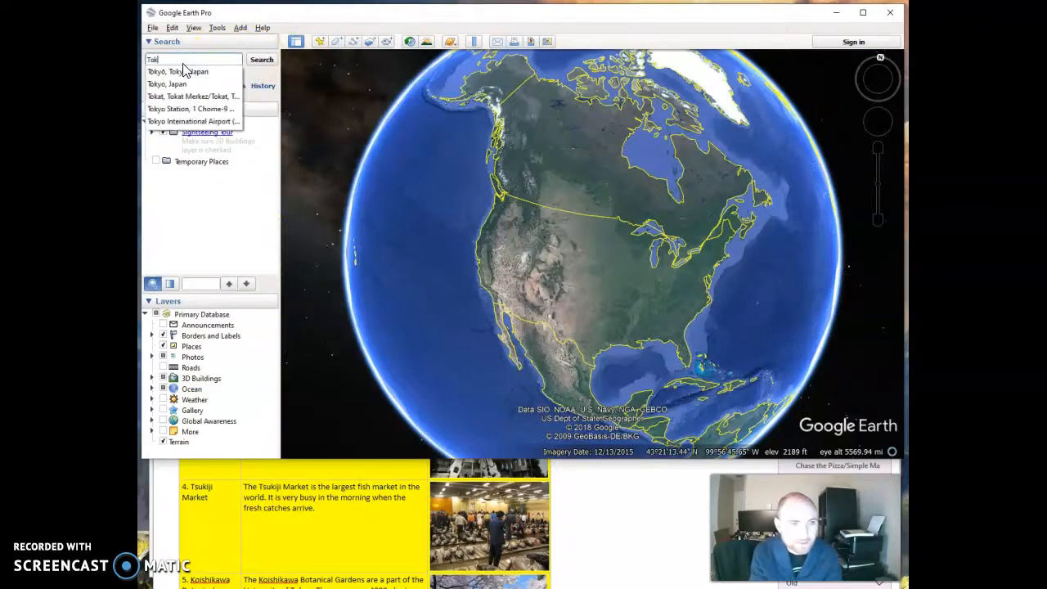
pyautogui.write('yo Skytree')
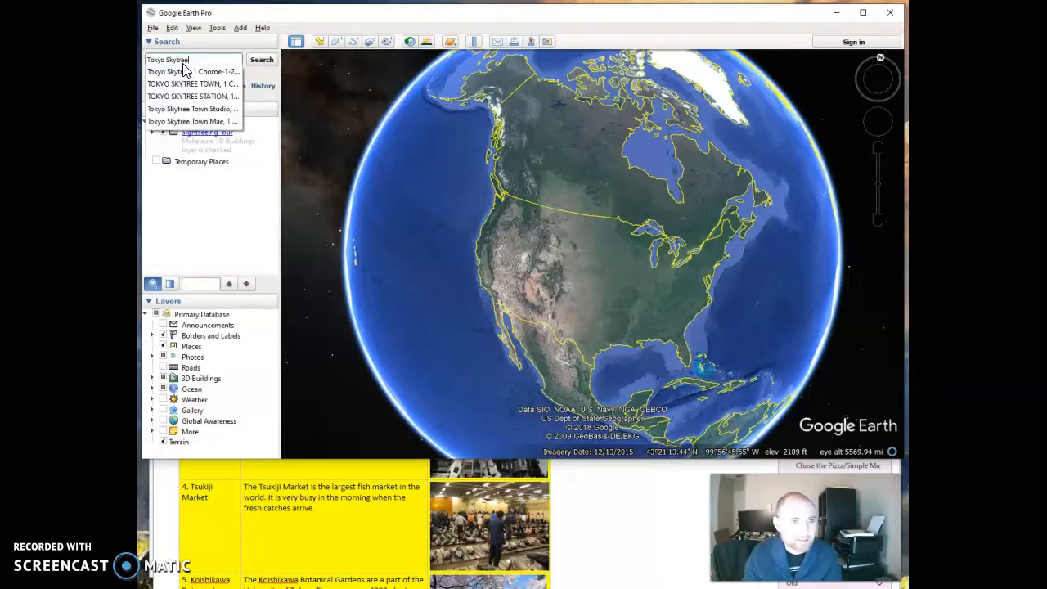
pyautogui.click(182, 72)
pyautogui.click(263, 60)
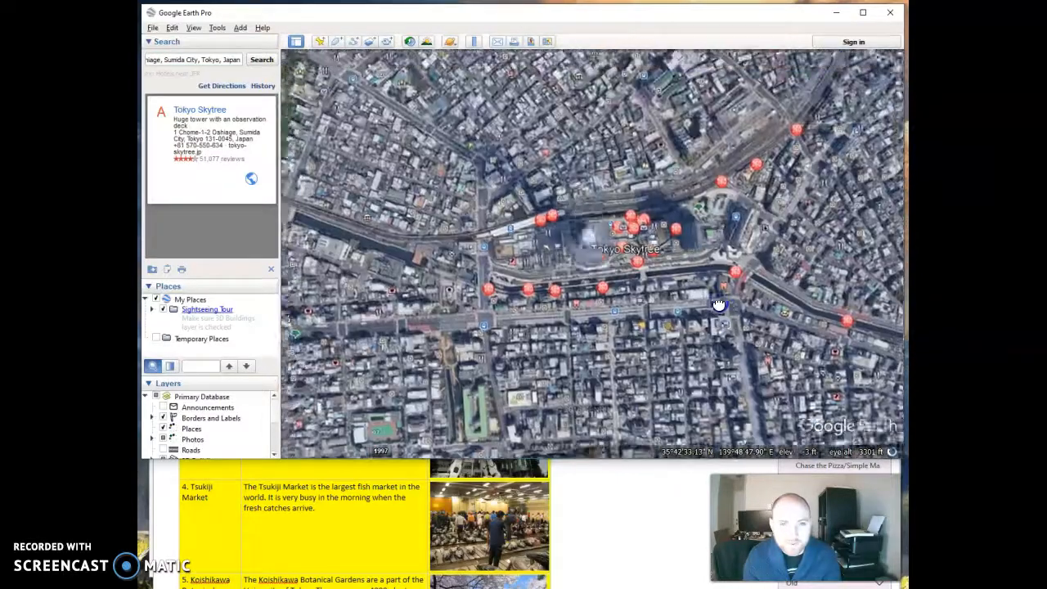
pyautogui.moveTo(718, 305); pyautogui.dragTo(666, 290)
pyautogui.moveTo(622, 284); pyautogui.dragTo(622, 248, button='right')
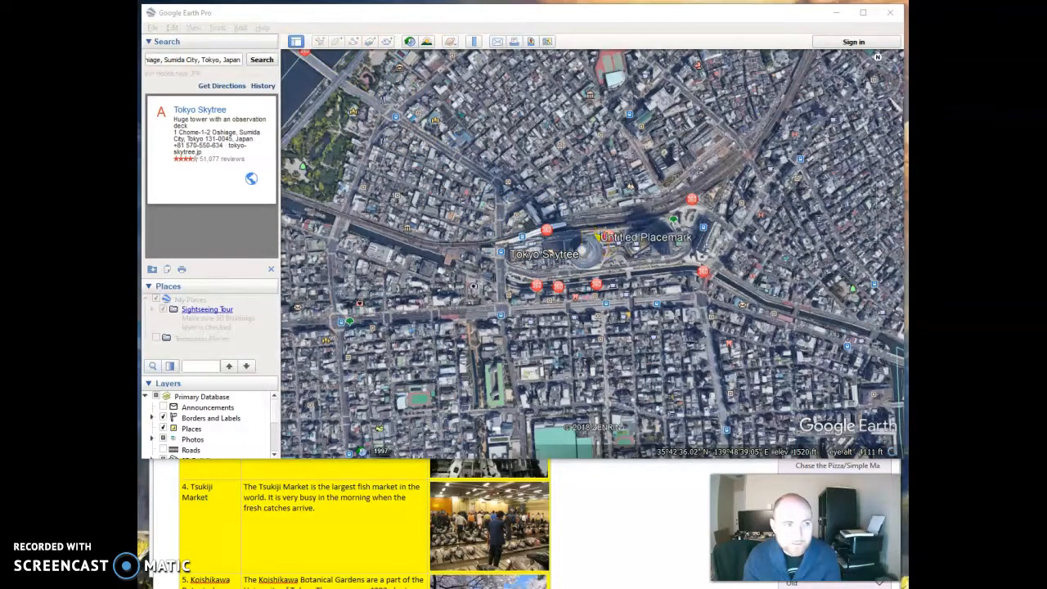
pyautogui.moveTo(204, 82); pyautogui.dragTo(422, 89)
pyautogui.click(395, 116)
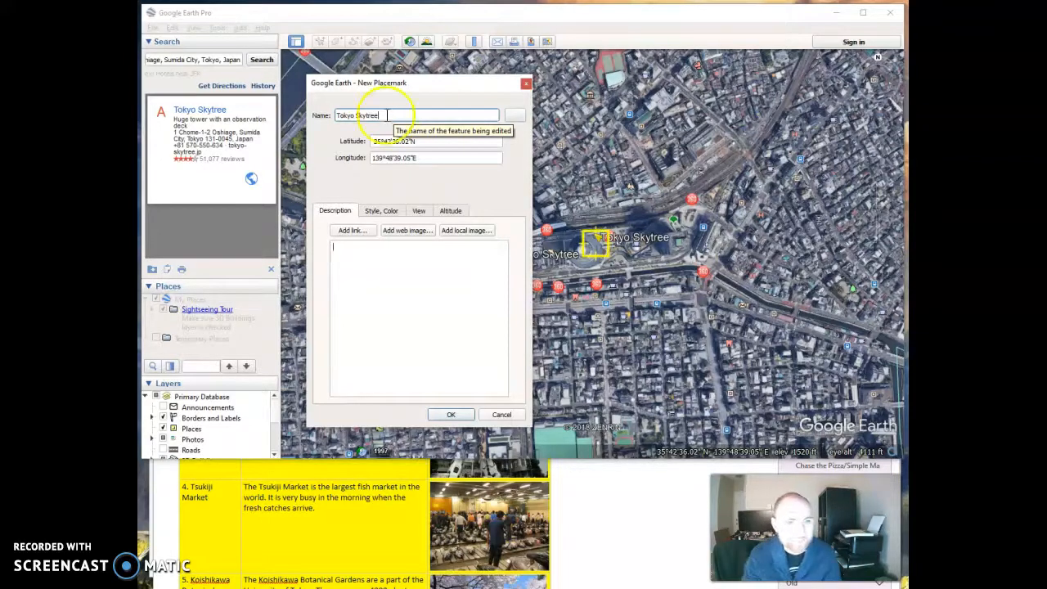
pyautogui.click(446, 414)
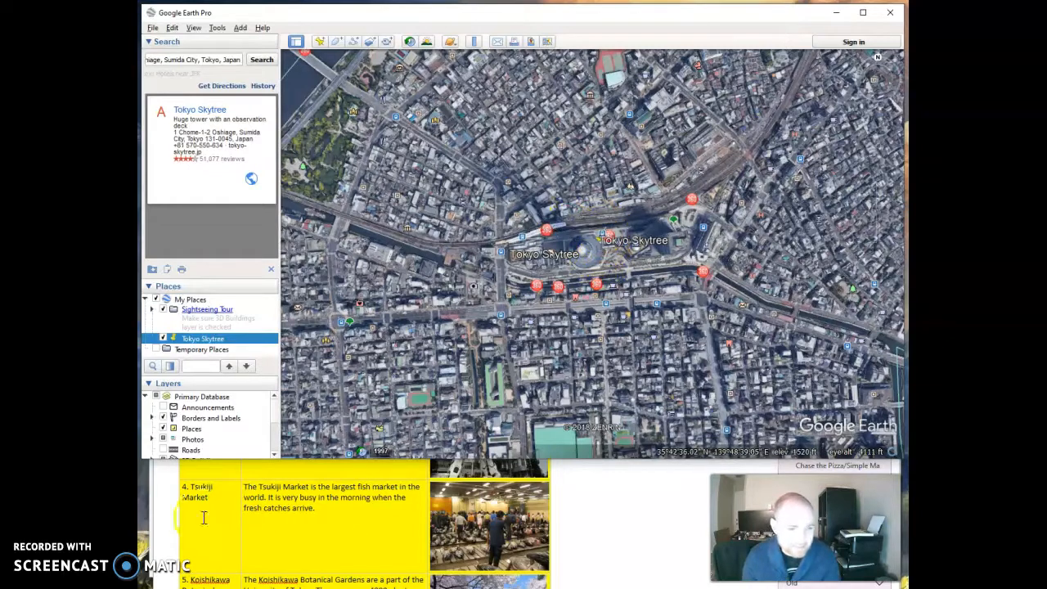
# Search for Meiji Jingu and add a placemark named Meiji Jingu at the shrine.
pyautogui.click(165, 508)
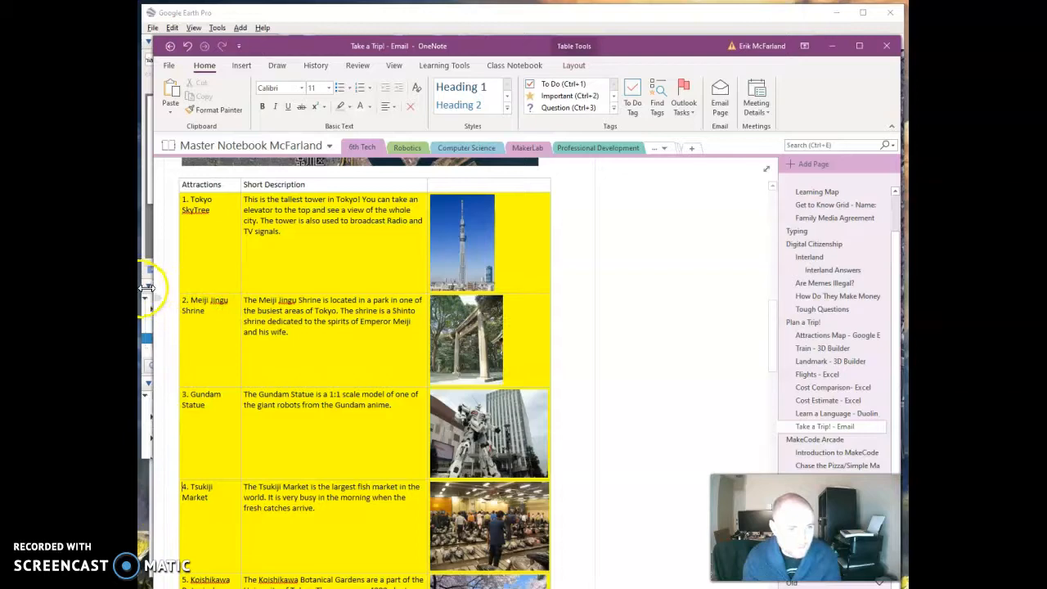
pyautogui.click(276, 15)
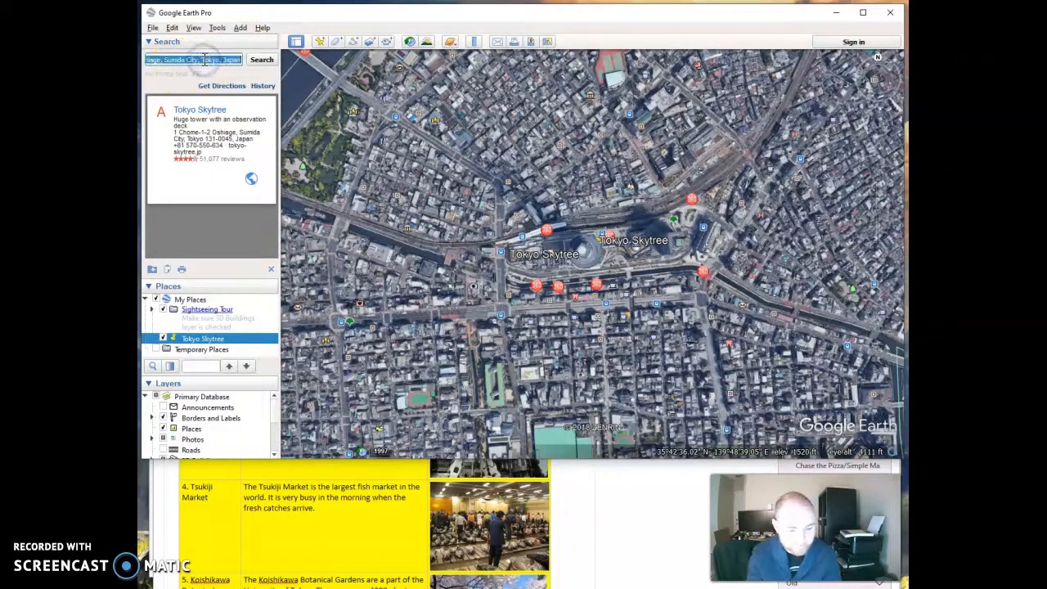
pyautogui.write('Meiji')
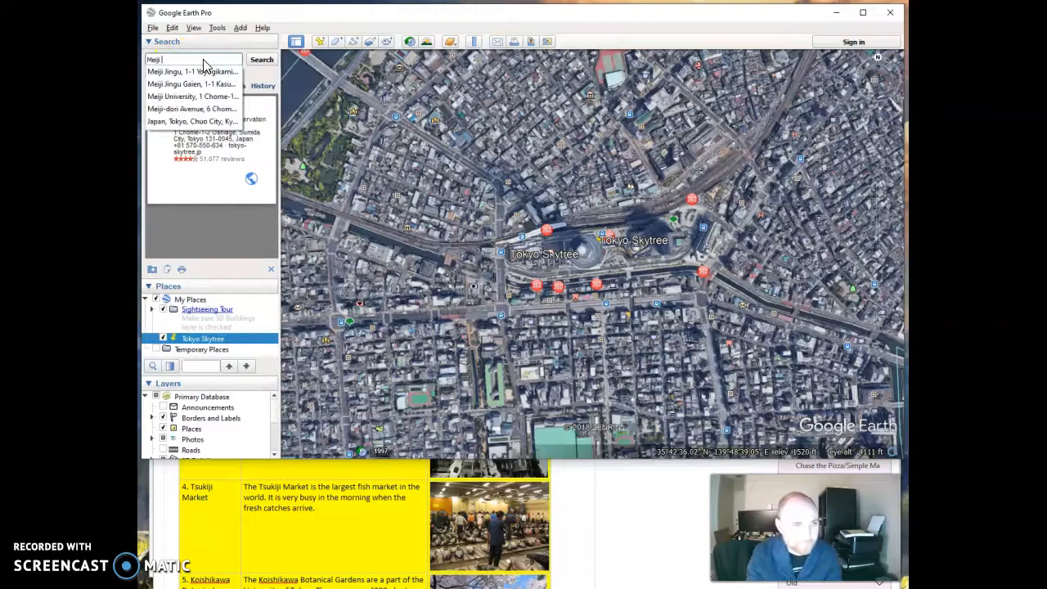
pyautogui.click(191, 71)
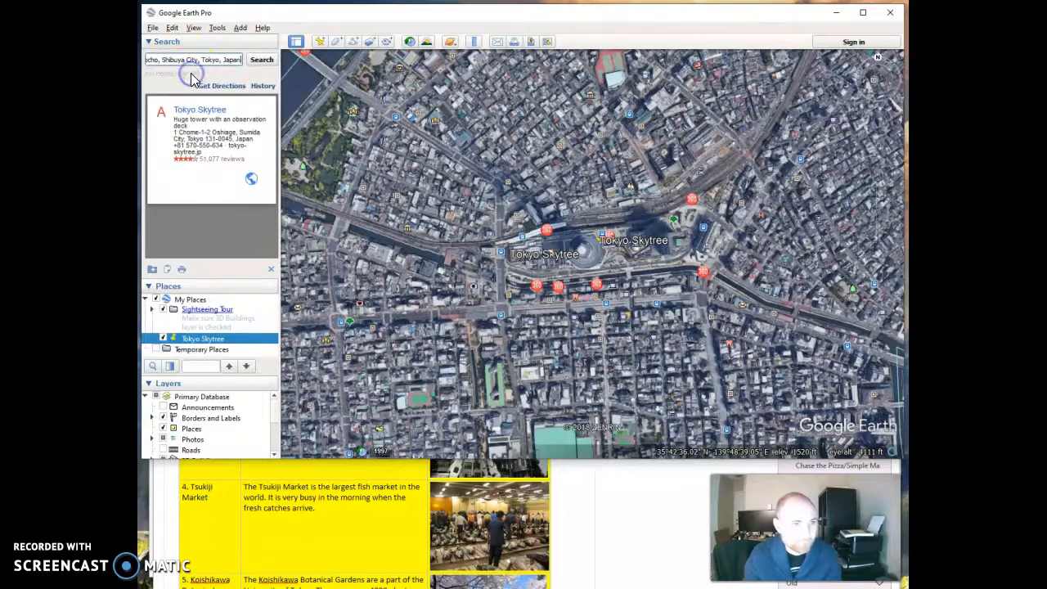
pyautogui.click(253, 62)
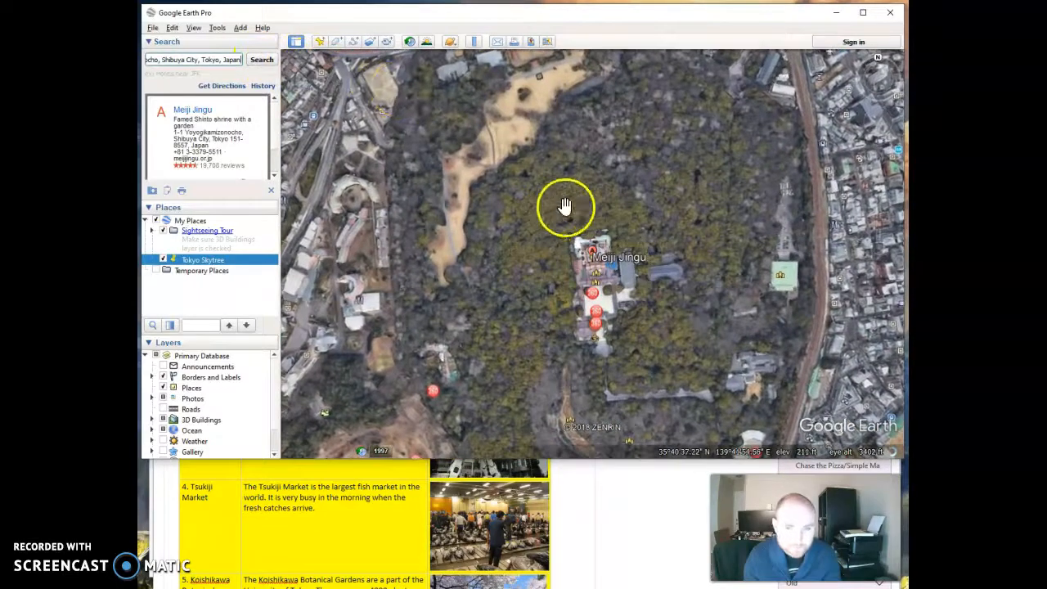
pyautogui.click(317, 44)
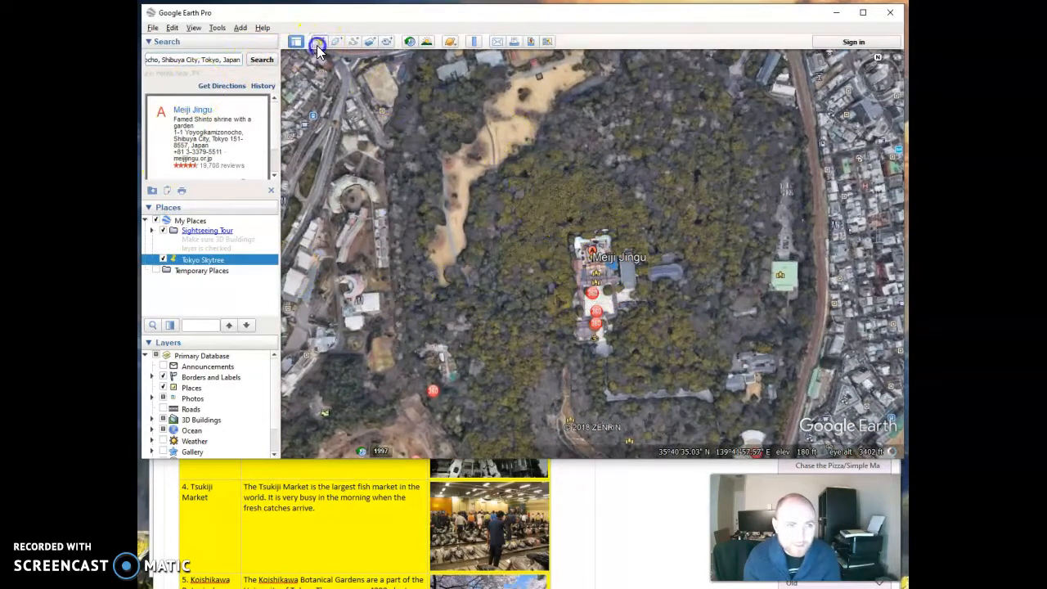
pyautogui.click(402, 115)
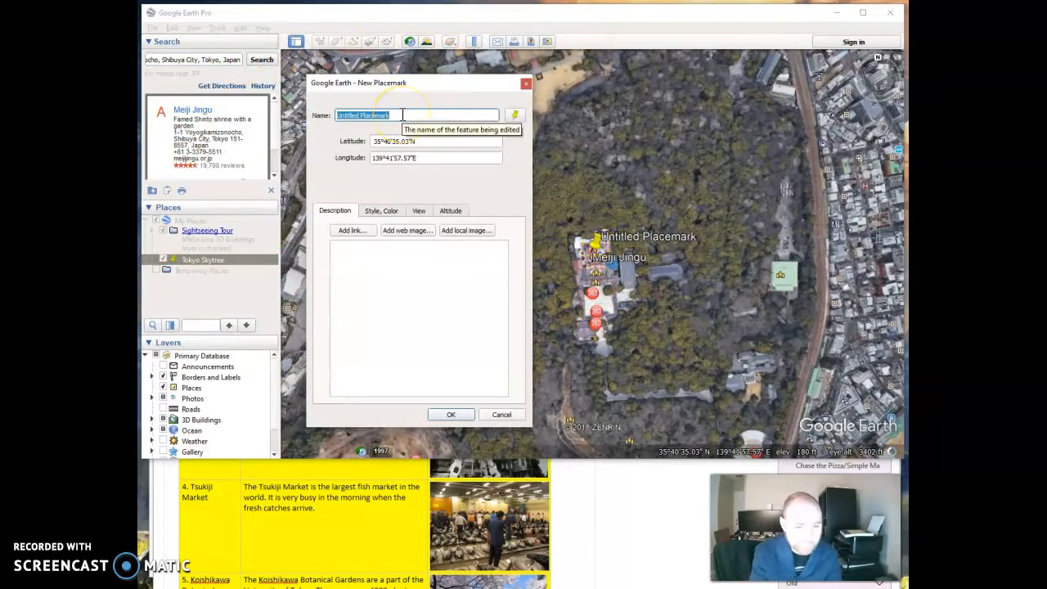
pyautogui.write('Meiji Jingu')
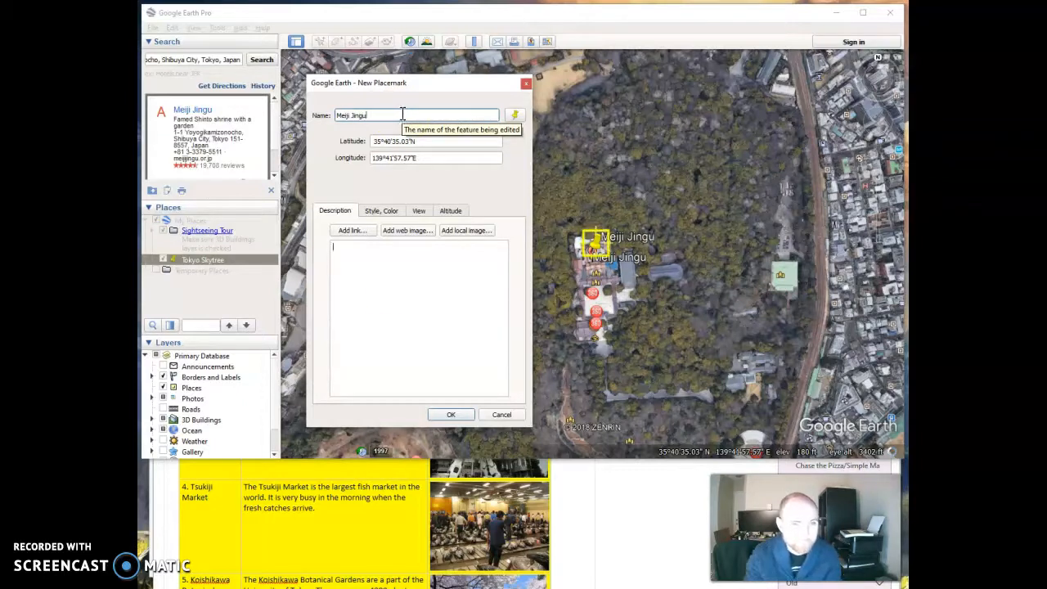
pyautogui.click(450, 414)
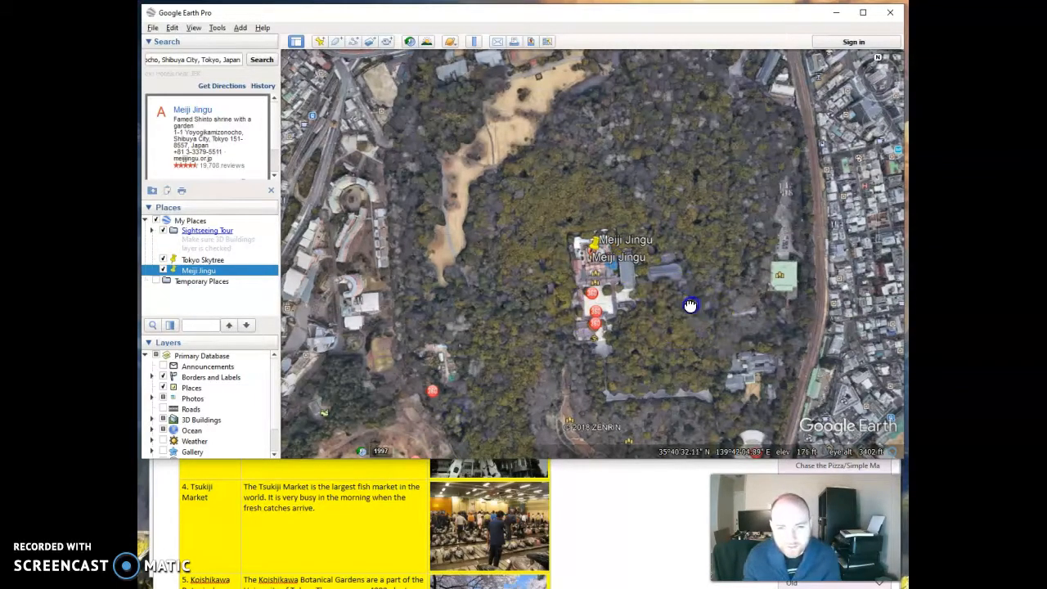
# Zoom out to show both placemarks across Tokyo and turn off the Places layer.
pyautogui.scroll(-5, 551, 298)
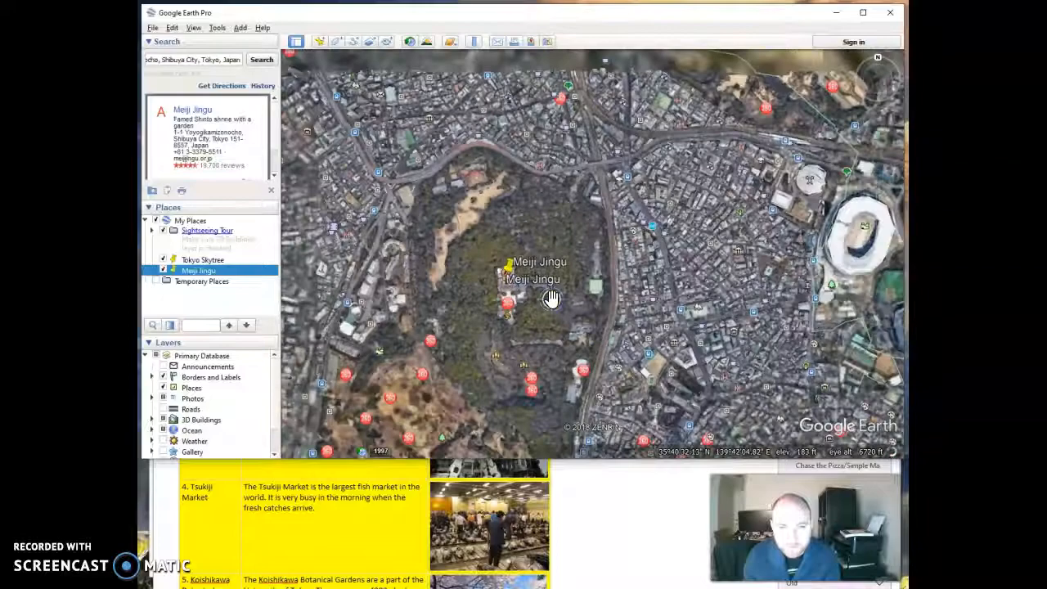
pyautogui.scroll(-6, 552, 297)
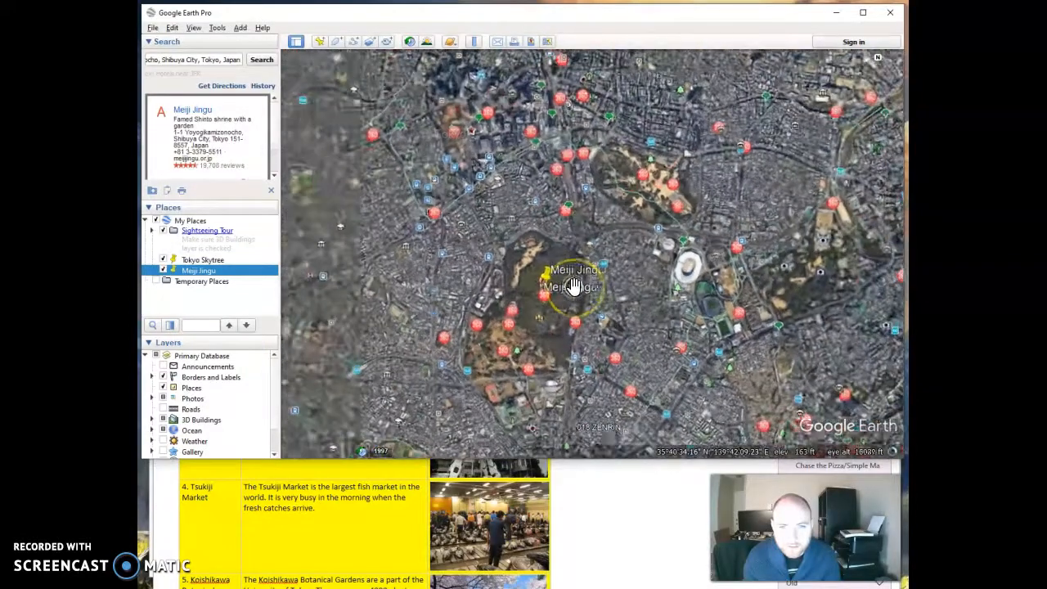
pyautogui.scroll(-5, 572, 285)
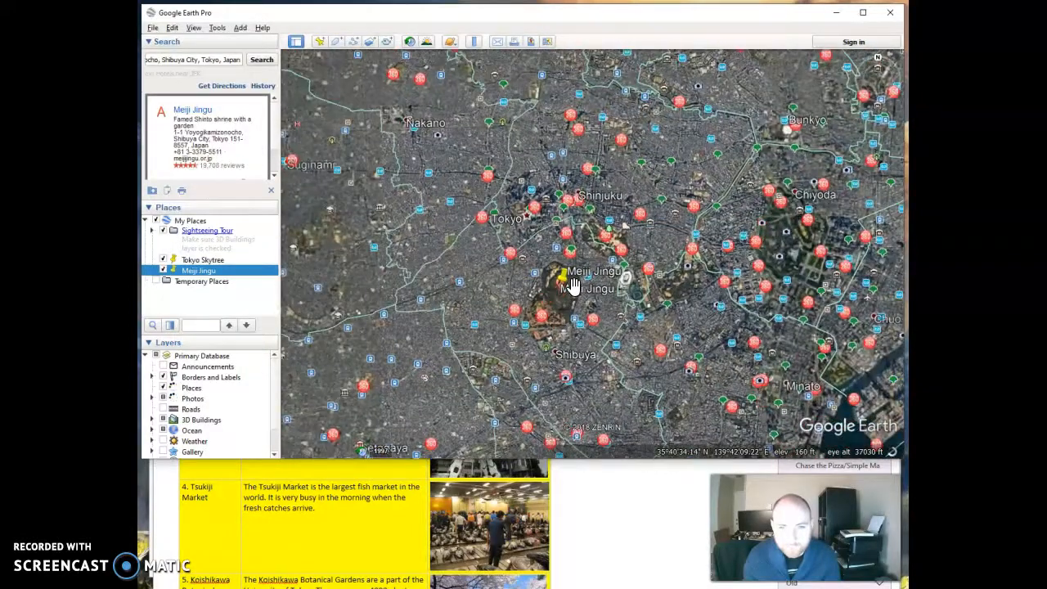
pyautogui.scroll(-4, 572, 284)
pyautogui.click(599, 296)
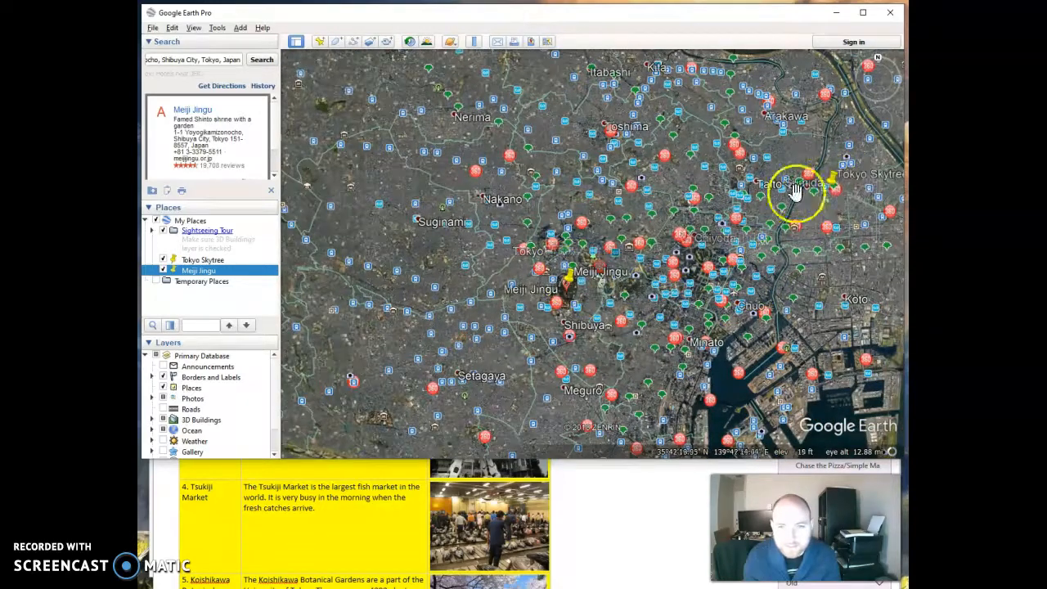
pyautogui.moveTo(835, 258); pyautogui.dragTo(773, 281)
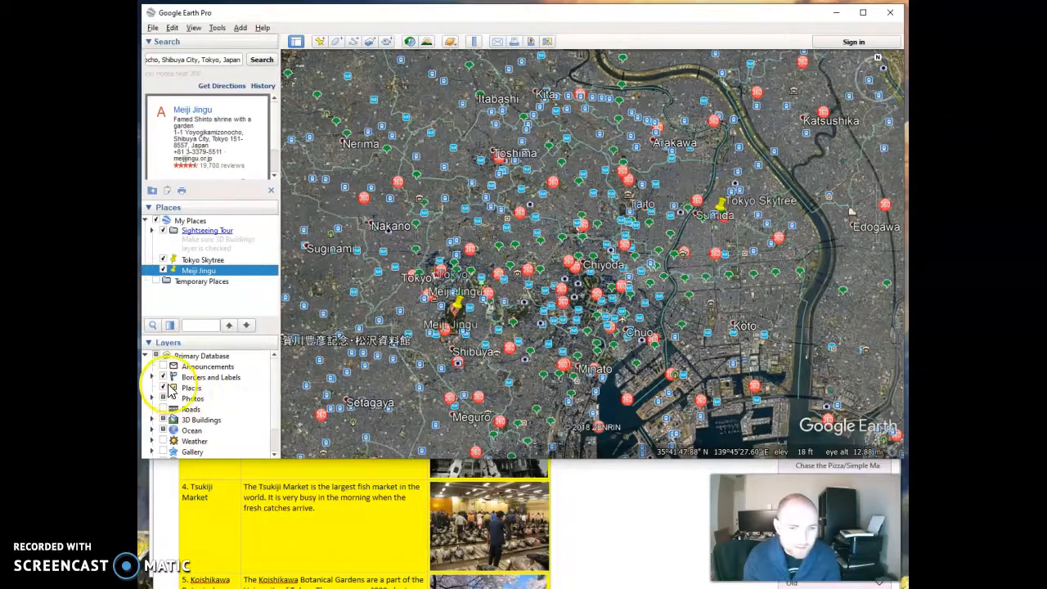
pyautogui.scroll(-1, 195, 408)
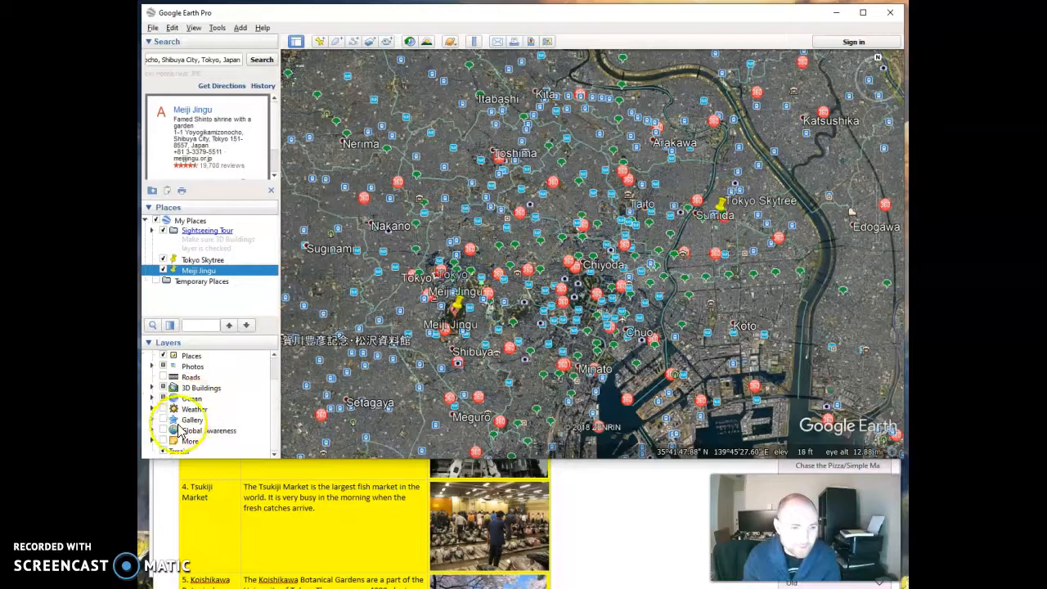
pyautogui.scroll(1, 181, 408)
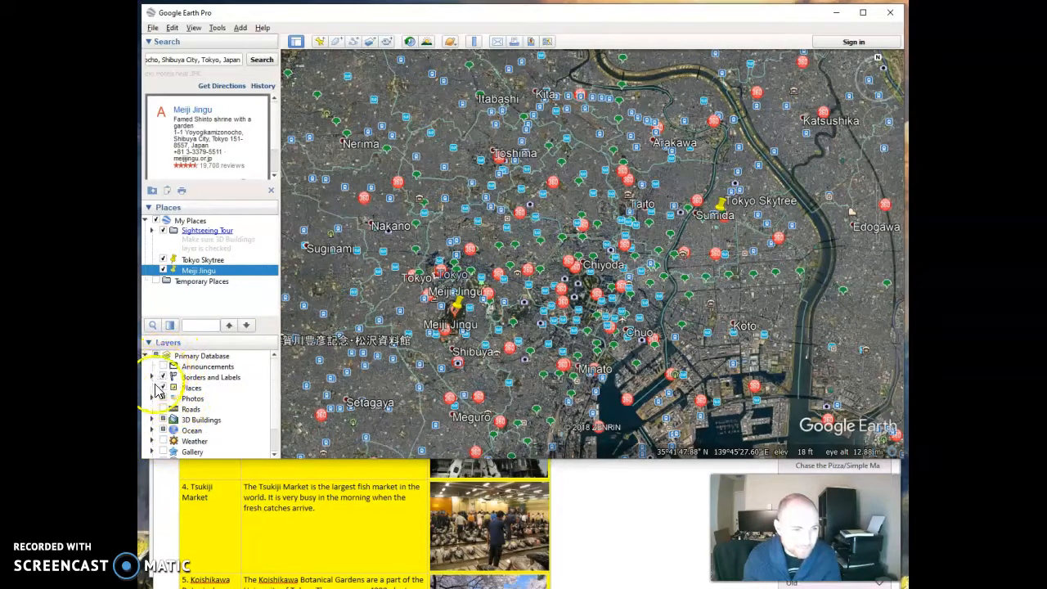
pyautogui.click(163, 386)
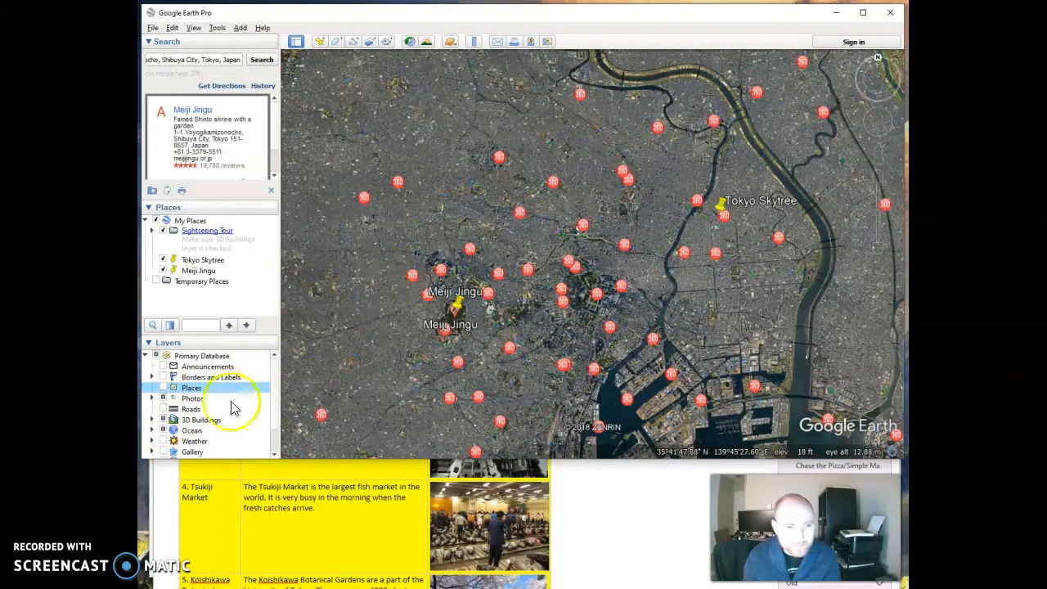
pyautogui.scroll(-1, 270, 432)
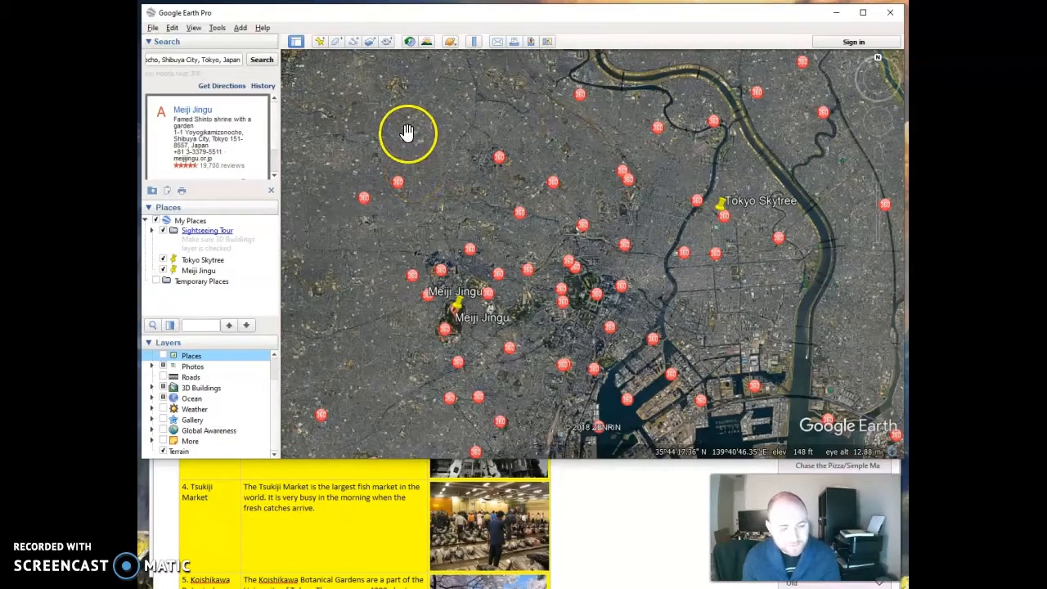
# Capture a screenshot snip of the map area showing both placemarks.
pyautogui.press('shift+super+s')
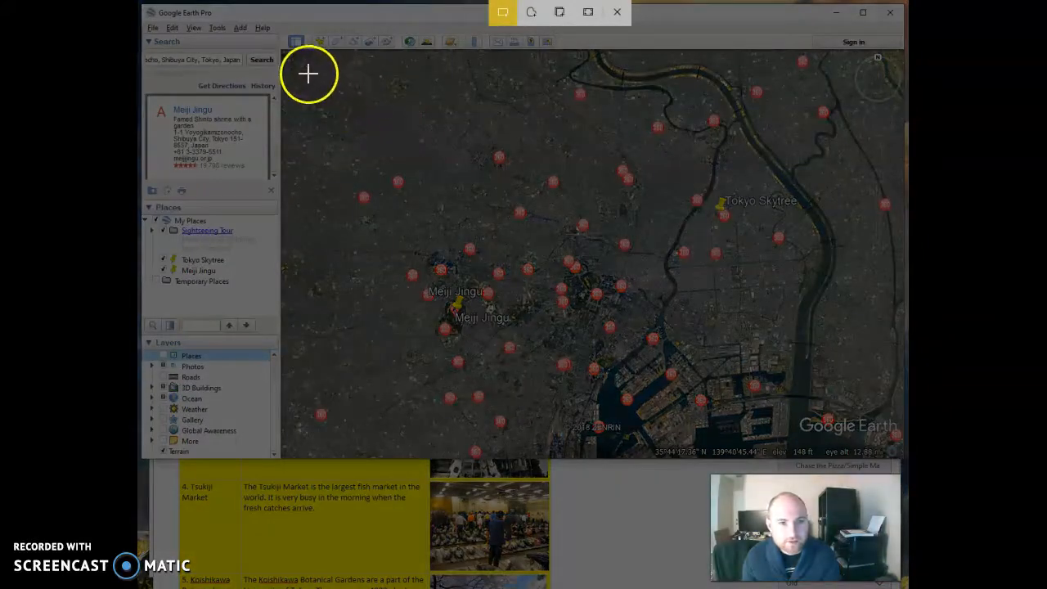
pyautogui.moveTo(303, 76); pyautogui.dragTo(880, 435)
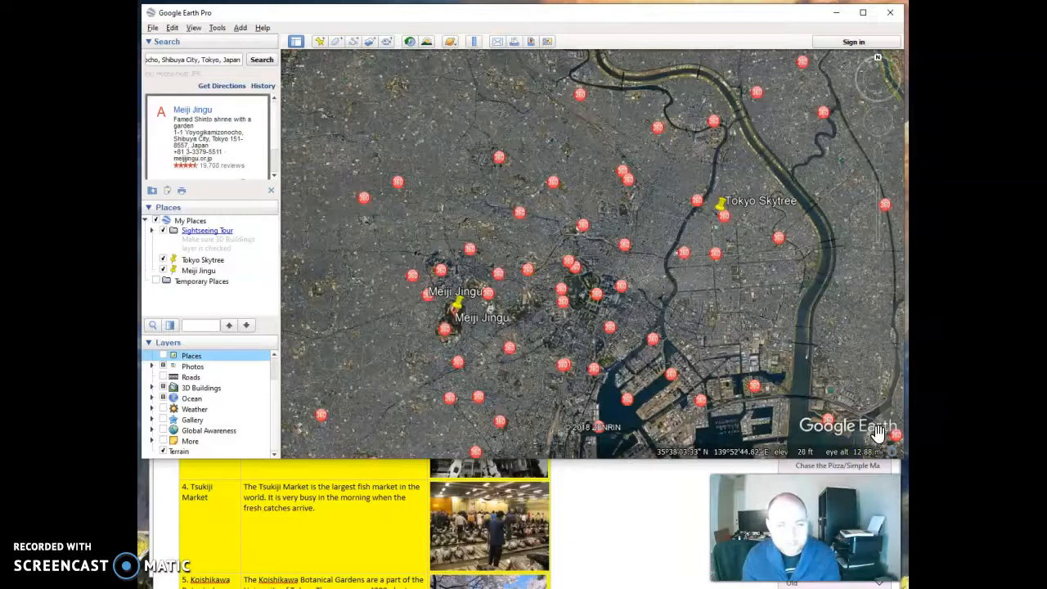
pyautogui.click(653, 587)
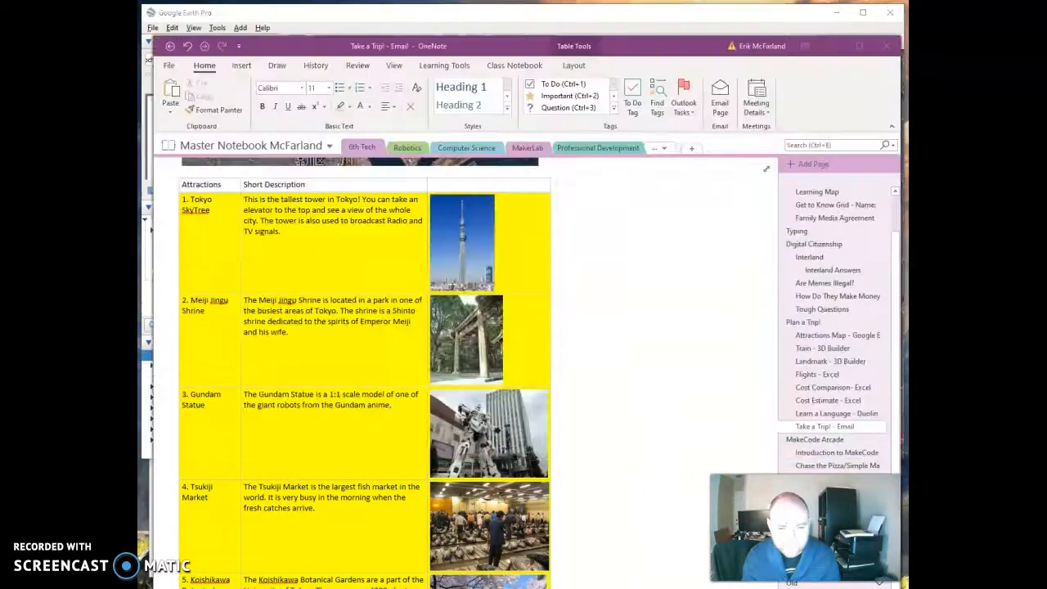
# Open the Attractions Map page and paste the map snip into the 'Paste your map here' box.
pyautogui.scroll(-1, 533, 319)
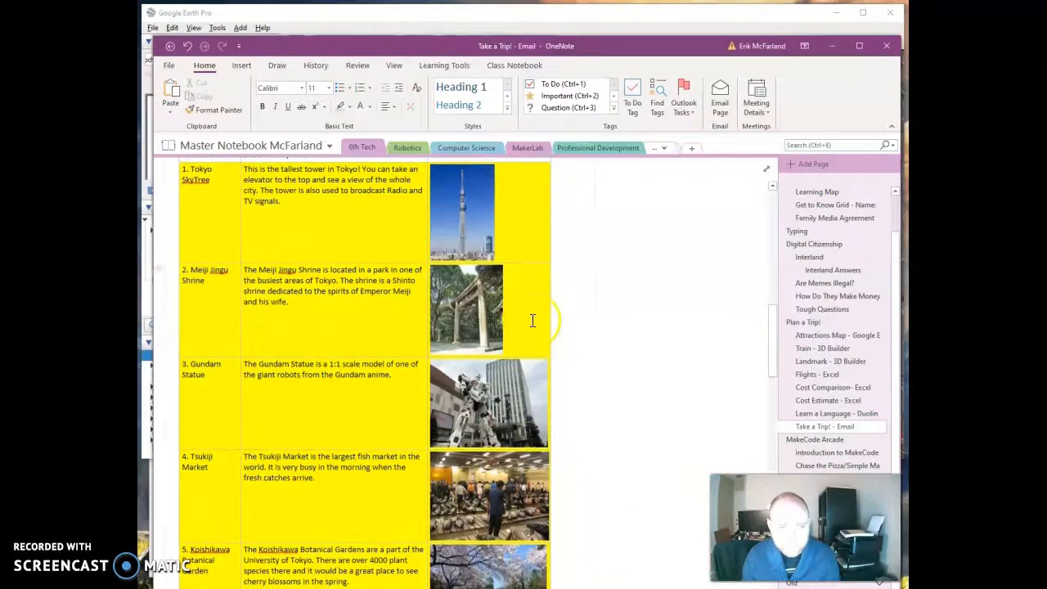
pyautogui.click(830, 339)
pyautogui.scroll(-5, 369, 381)
pyautogui.click(199, 446)
pyautogui.scroll(-1, 288, 421)
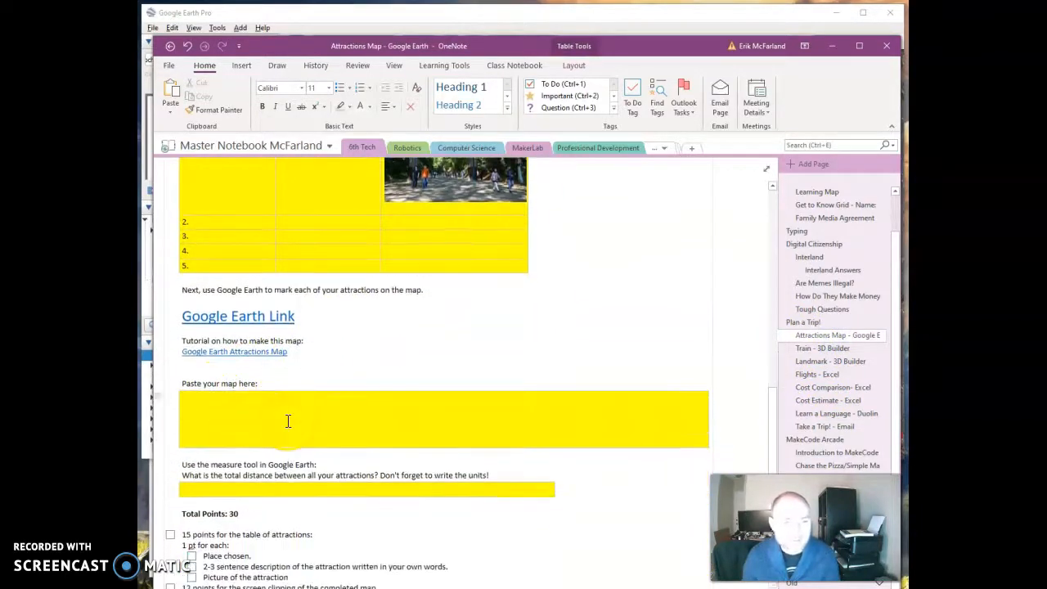
pyautogui.hotkey('ctrl', 'v')
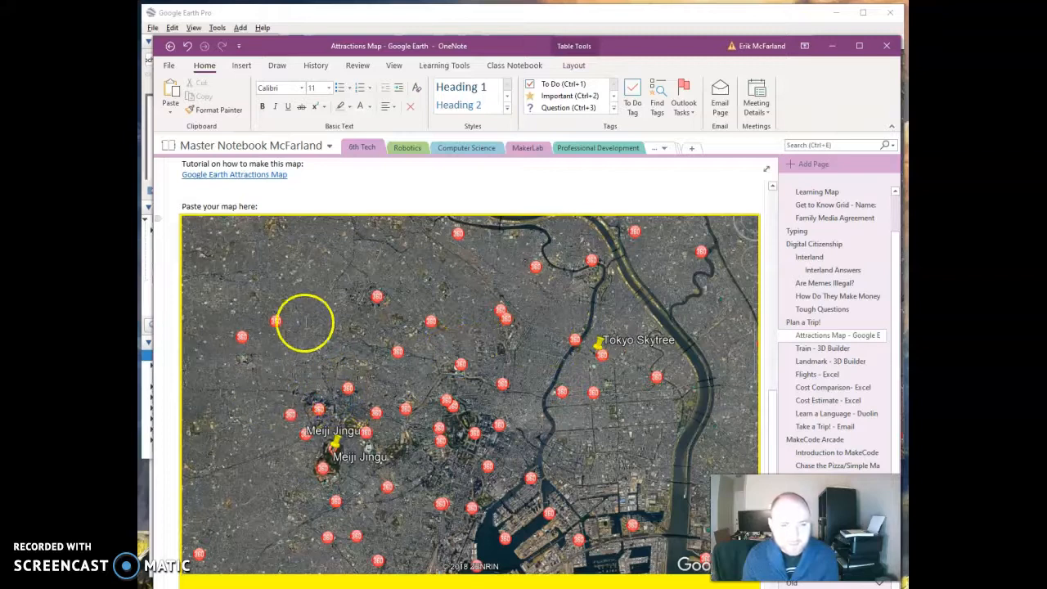
pyautogui.scroll(-3, 338, 381)
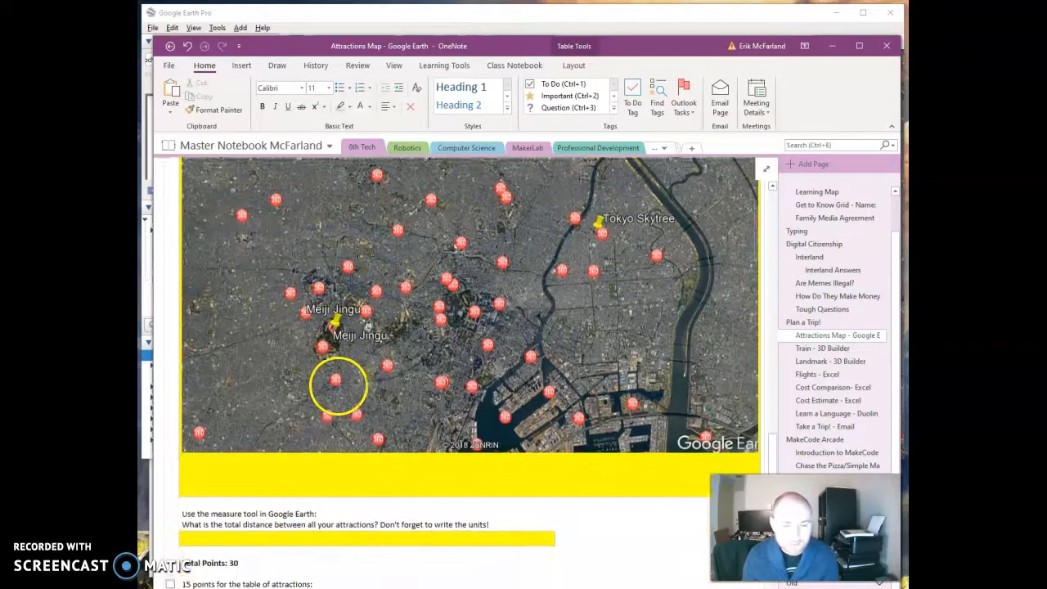
pyautogui.scroll(-1, 339, 384)
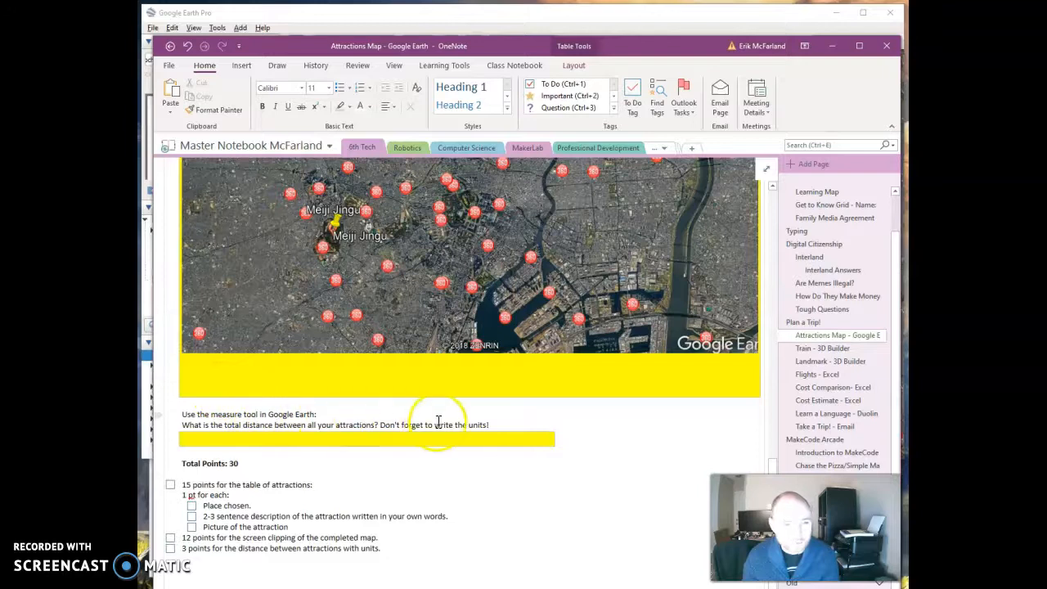
# Switch to Google Earth and open the Ruler in Path mode with the length units set to Miles.
pyautogui.click(219, 18)
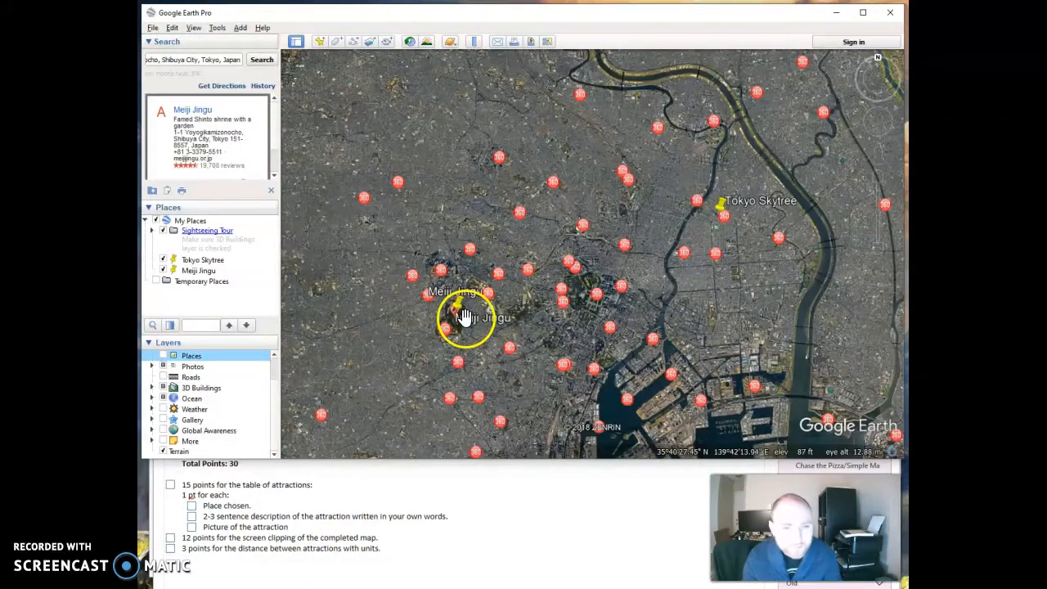
pyautogui.click(472, 42)
pyautogui.moveTo(473, 246); pyautogui.dragTo(417, 114)
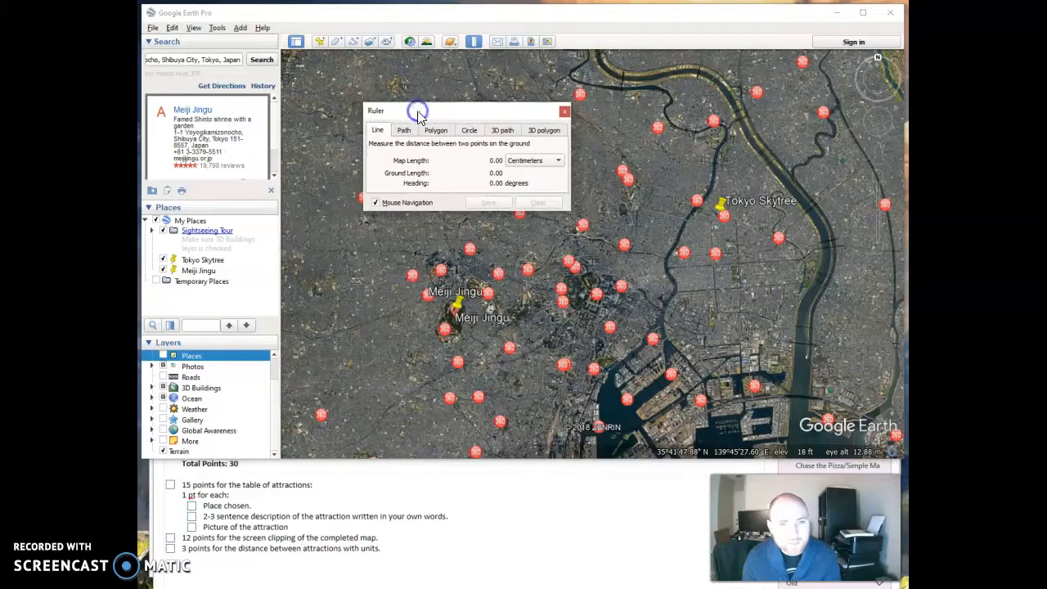
pyautogui.click(404, 131)
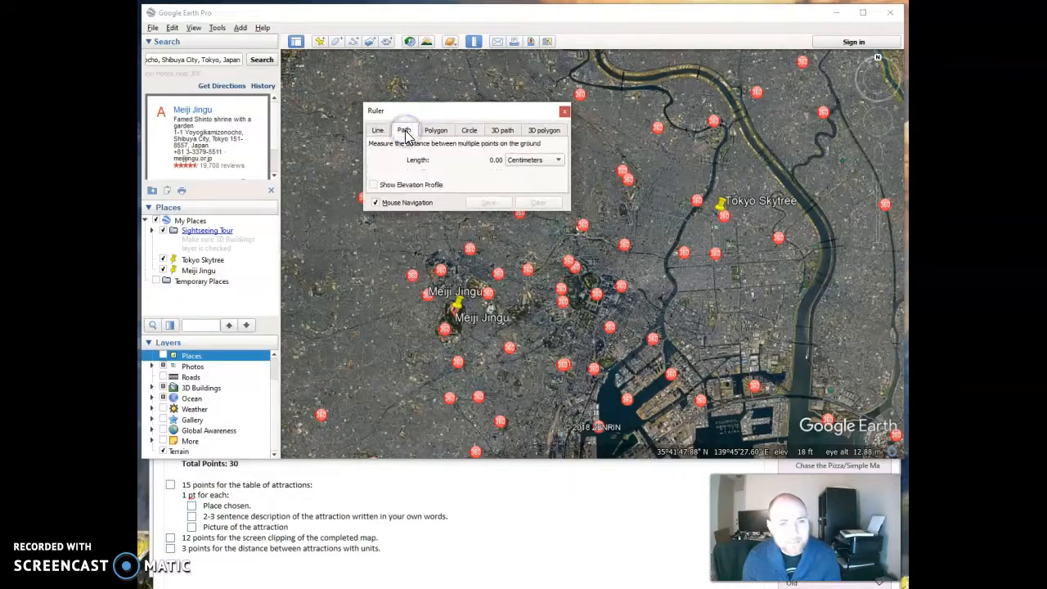
pyautogui.click(556, 163)
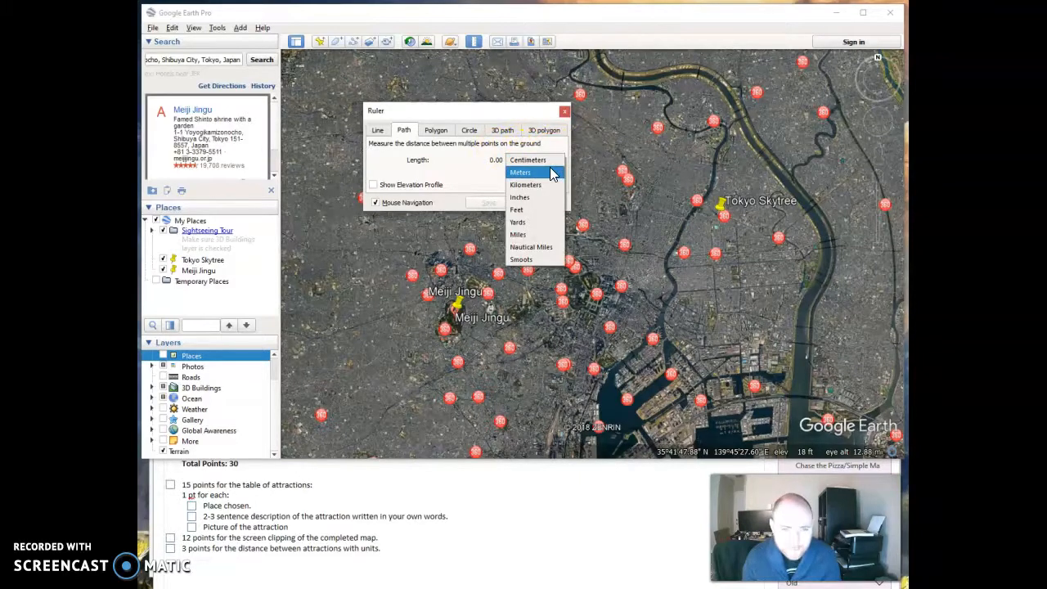
pyautogui.click(549, 236)
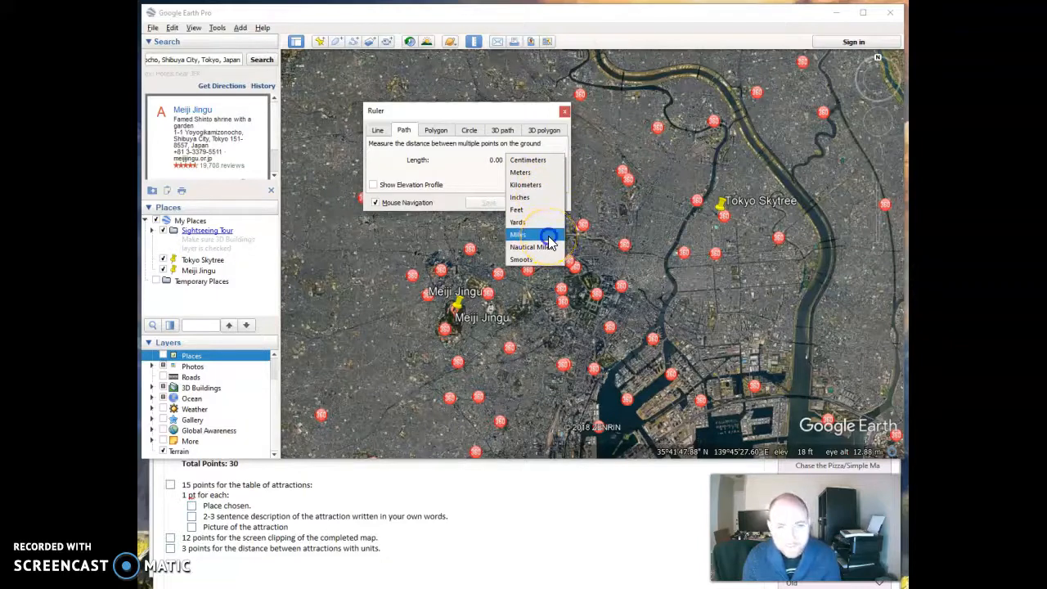
pyautogui.click(549, 237)
pyautogui.moveTo(456, 113); pyautogui.dragTo(376, 63)
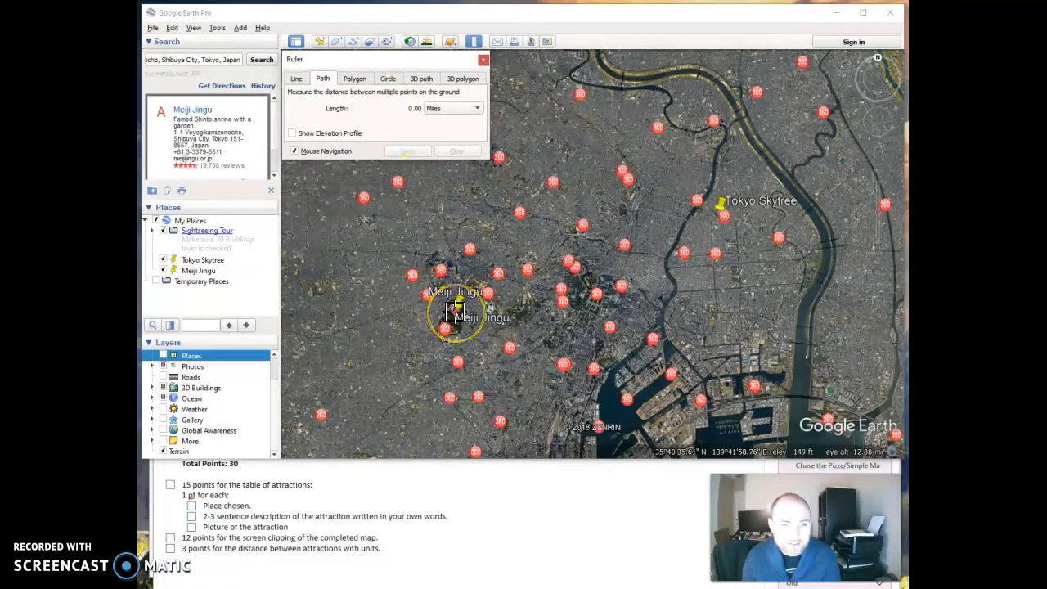
# Measure a ruler path between Meiji Jingu and Tokyo Skytree, extending it with three more points to the north.
pyautogui.click(455, 311)
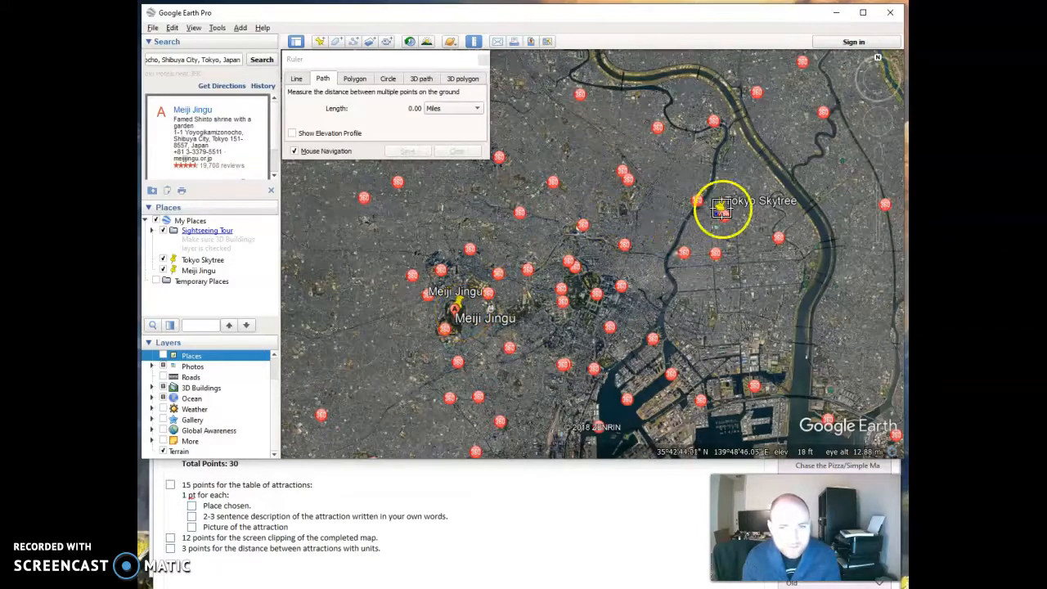
pyautogui.click(458, 307)
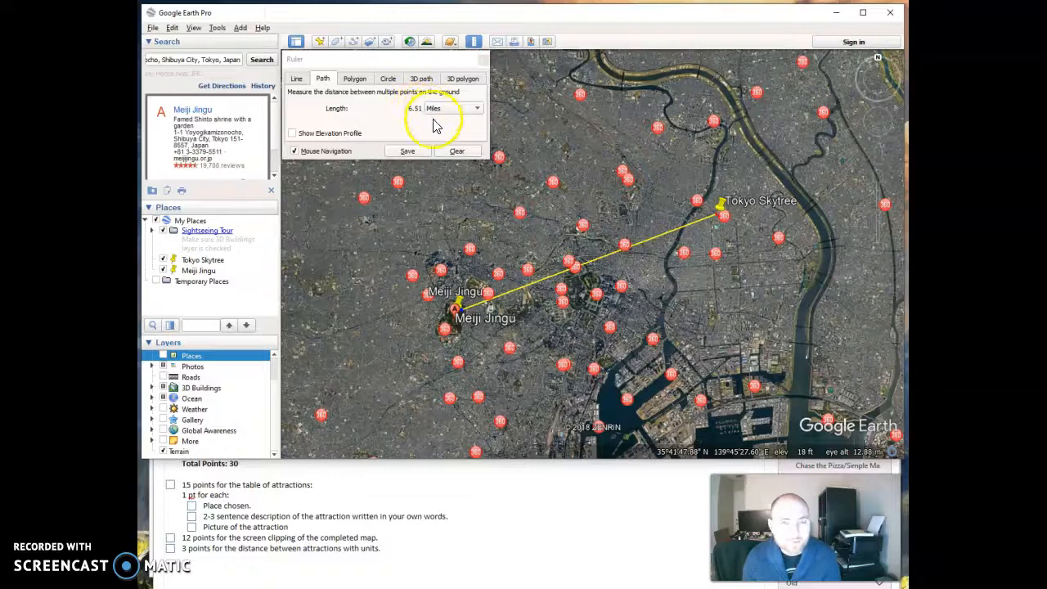
pyautogui.click(470, 210)
pyautogui.click(552, 138)
pyautogui.click(536, 63)
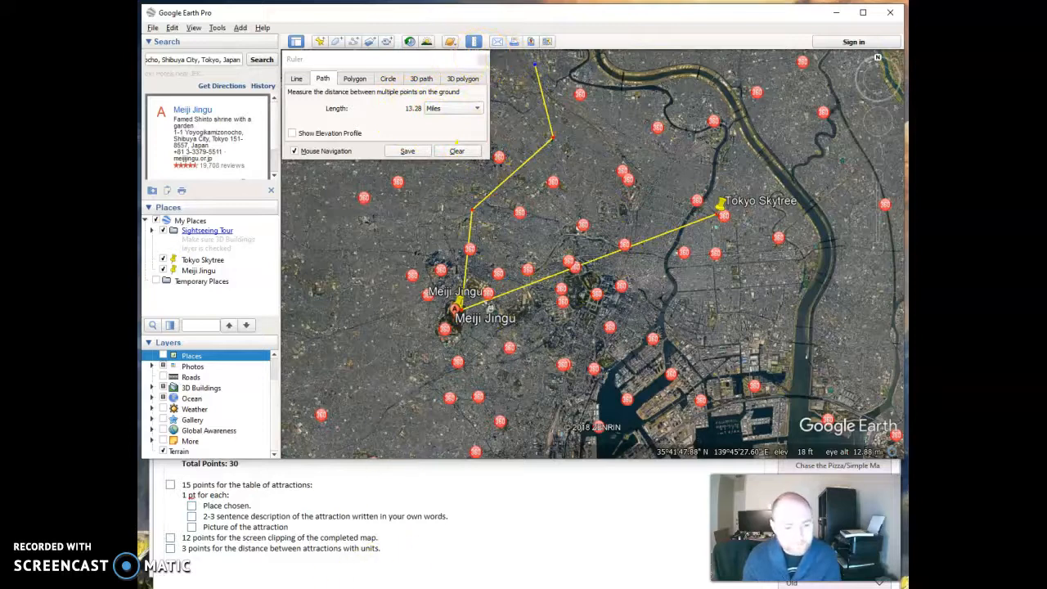
# Enter 13.28 miles as the total distance between attractions in the OneNote answer box.
pyautogui.click(308, 477)
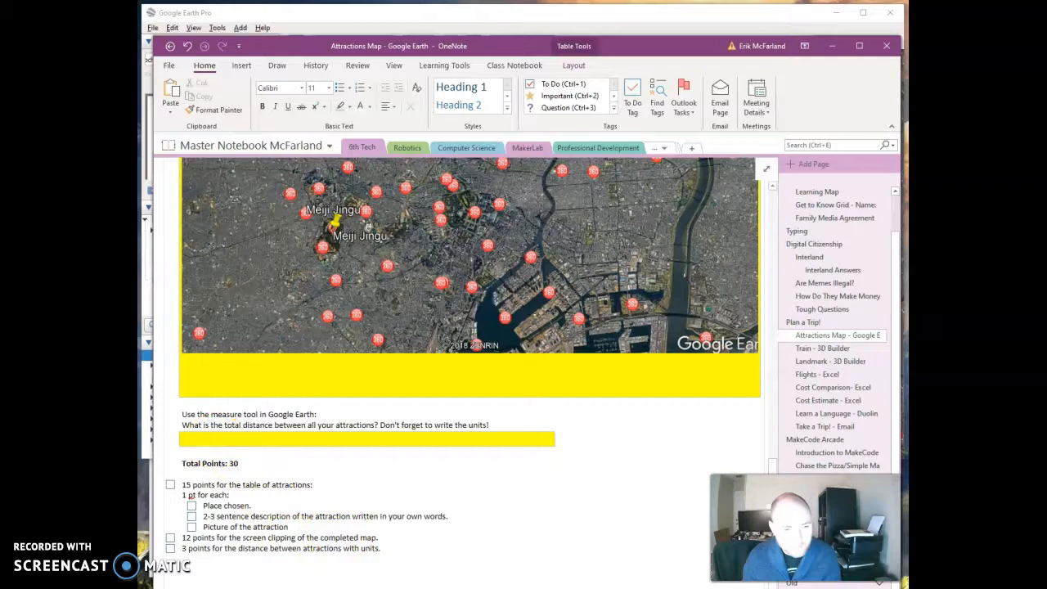
pyautogui.hotkey('alt', 'Tab')
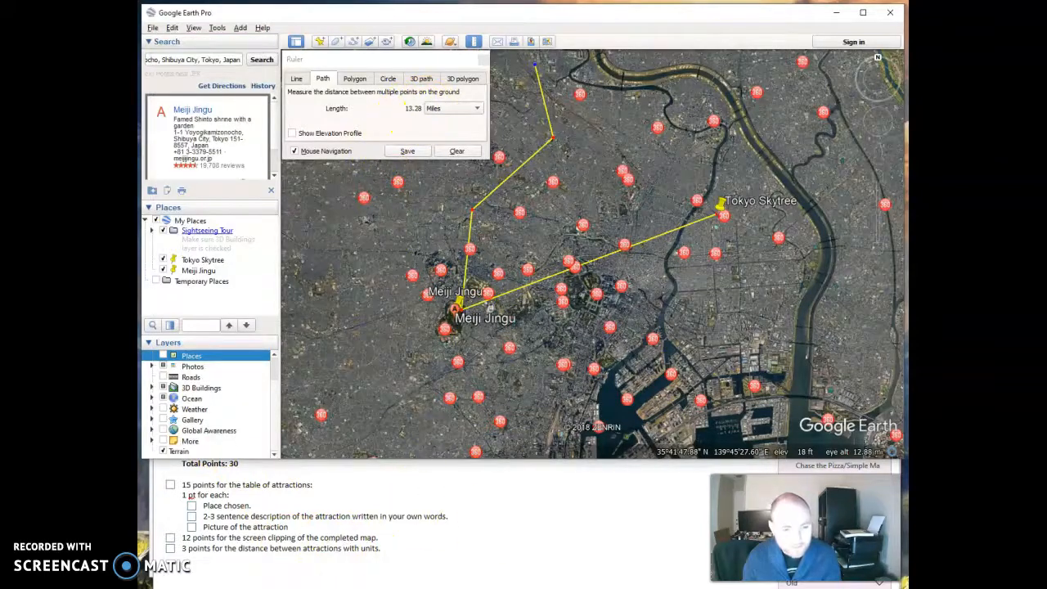
pyautogui.hotkey('alt', 'Tab')
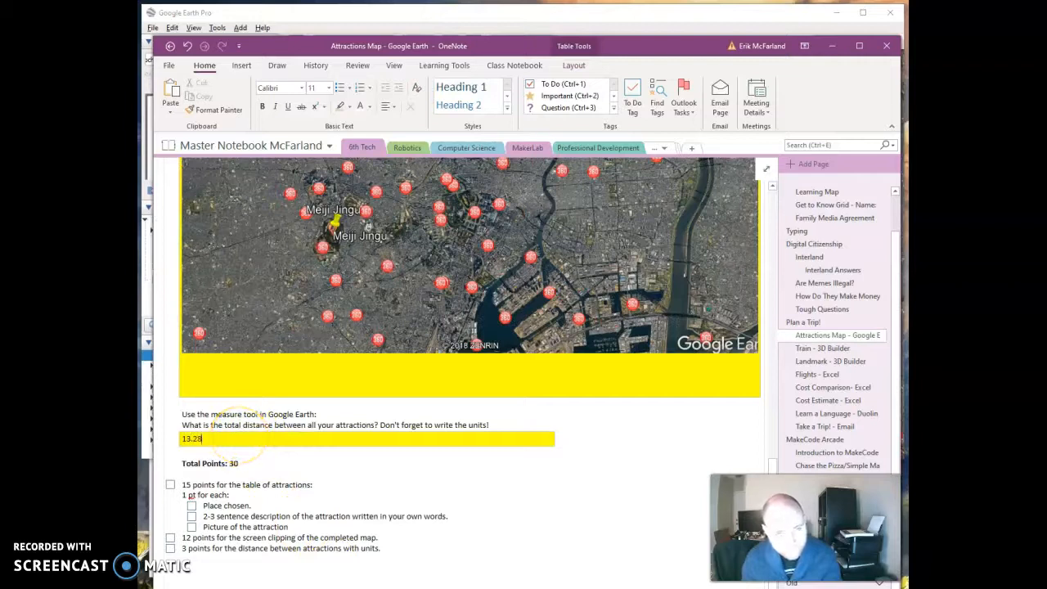
pyautogui.click(240, 446)
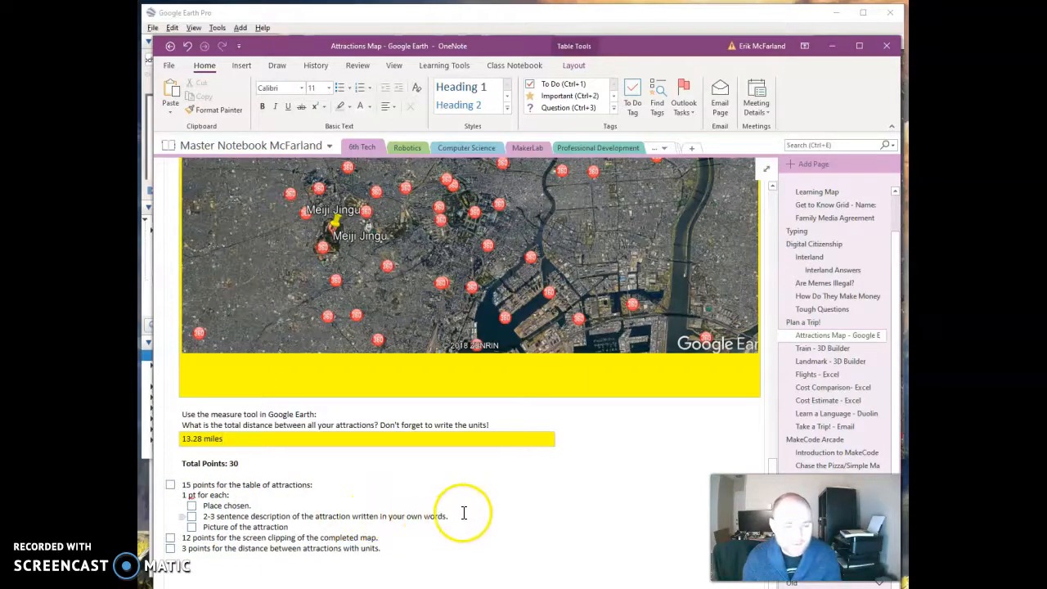
# Review the completed Attractions Map page, from the attractions table down to the scoring rubric.
pyautogui.scroll(8, 453, 435)
pyautogui.scroll(5, 433, 418)
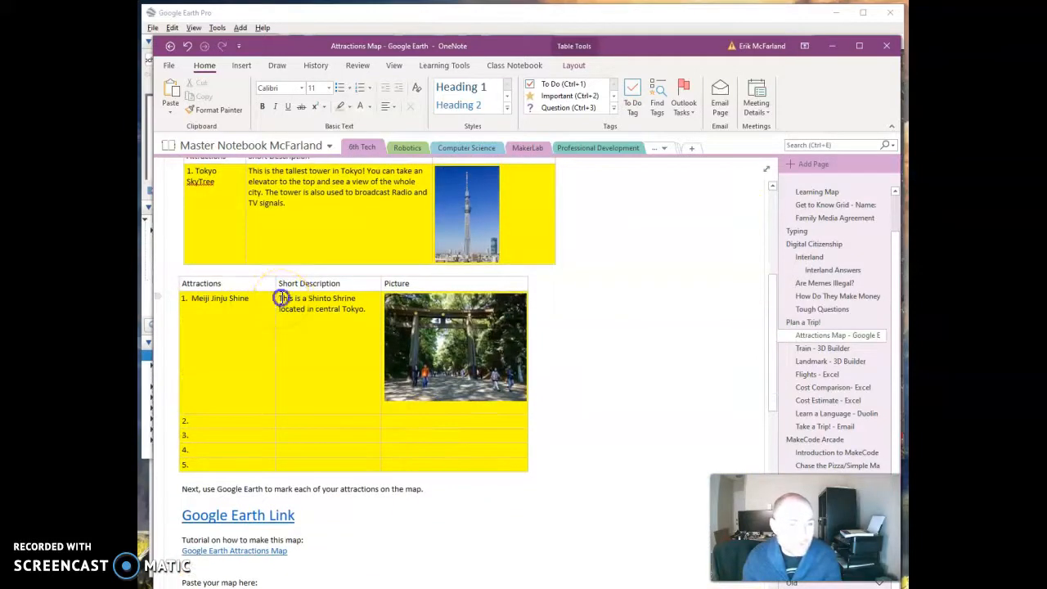
pyautogui.moveTo(347, 305); pyautogui.dragTo(367, 303)
pyautogui.click(360, 322)
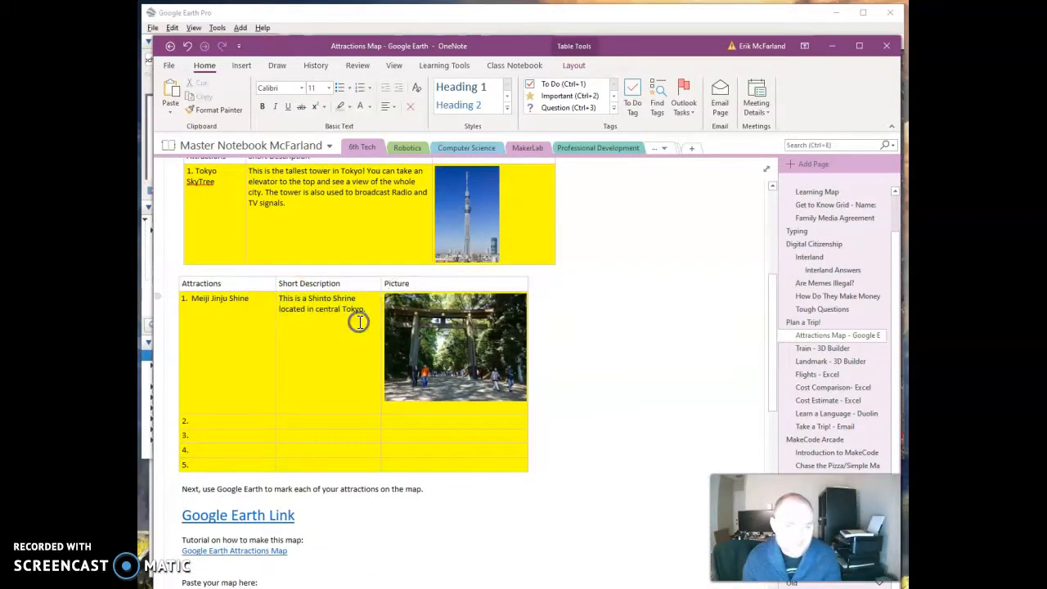
pyautogui.scroll(-15, 293, 360)
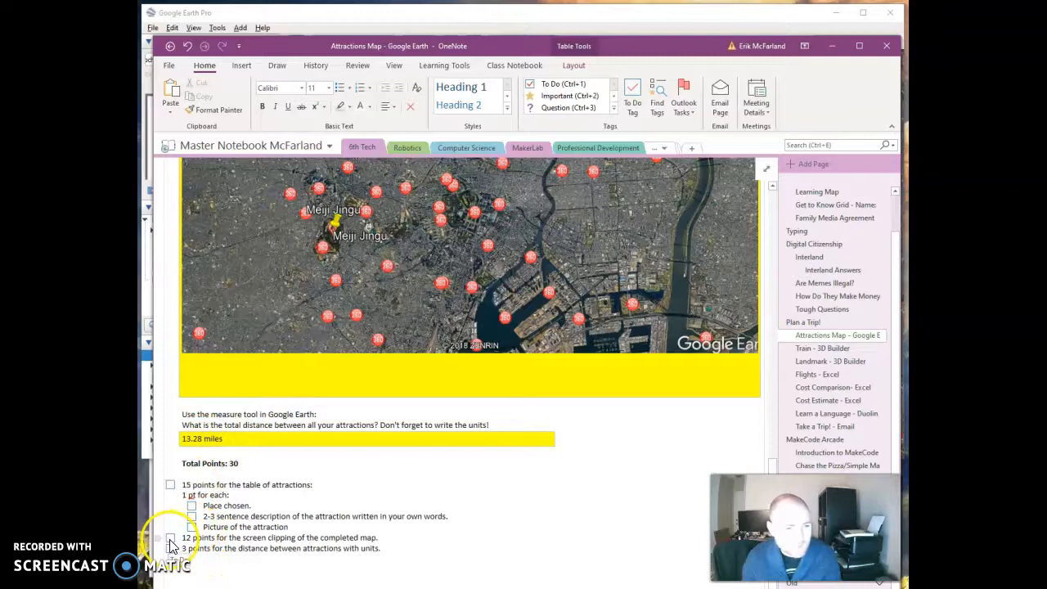
pyautogui.scroll(4, 409, 423)
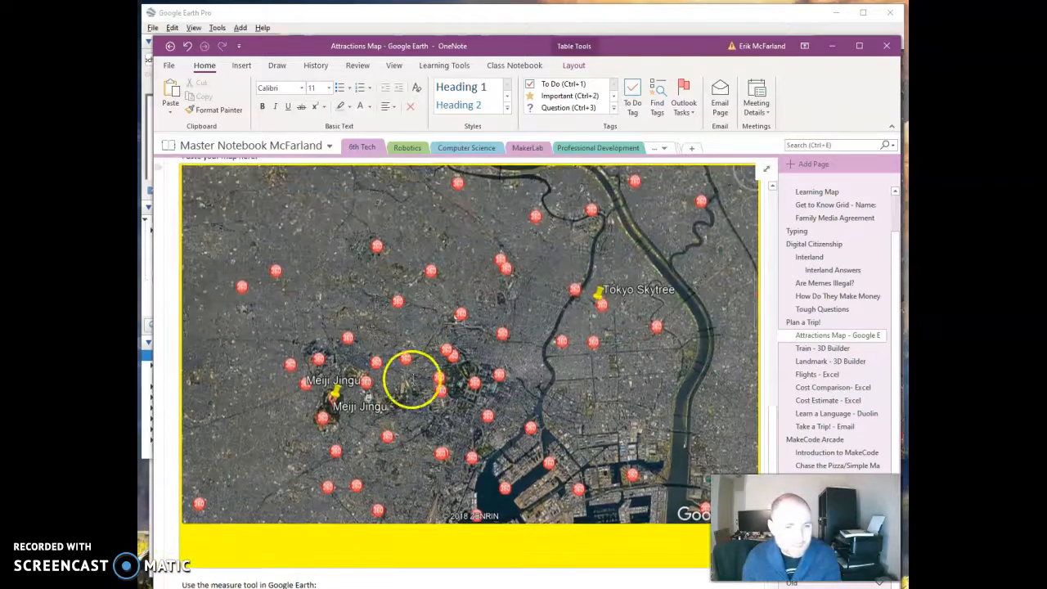
pyautogui.scroll(-2, 354, 417)
pyautogui.scroll(-2, 354, 417)
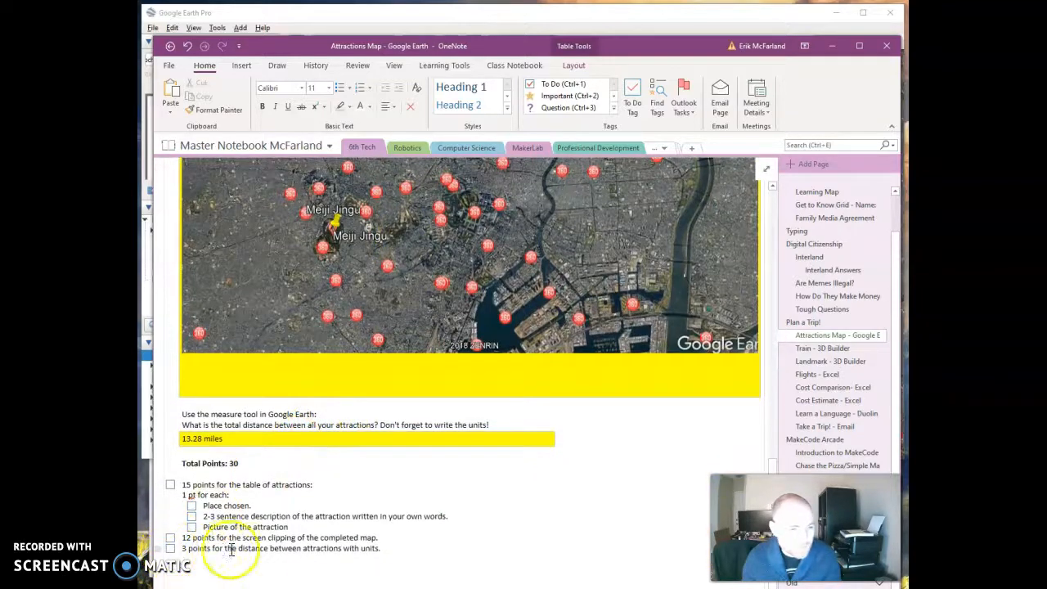